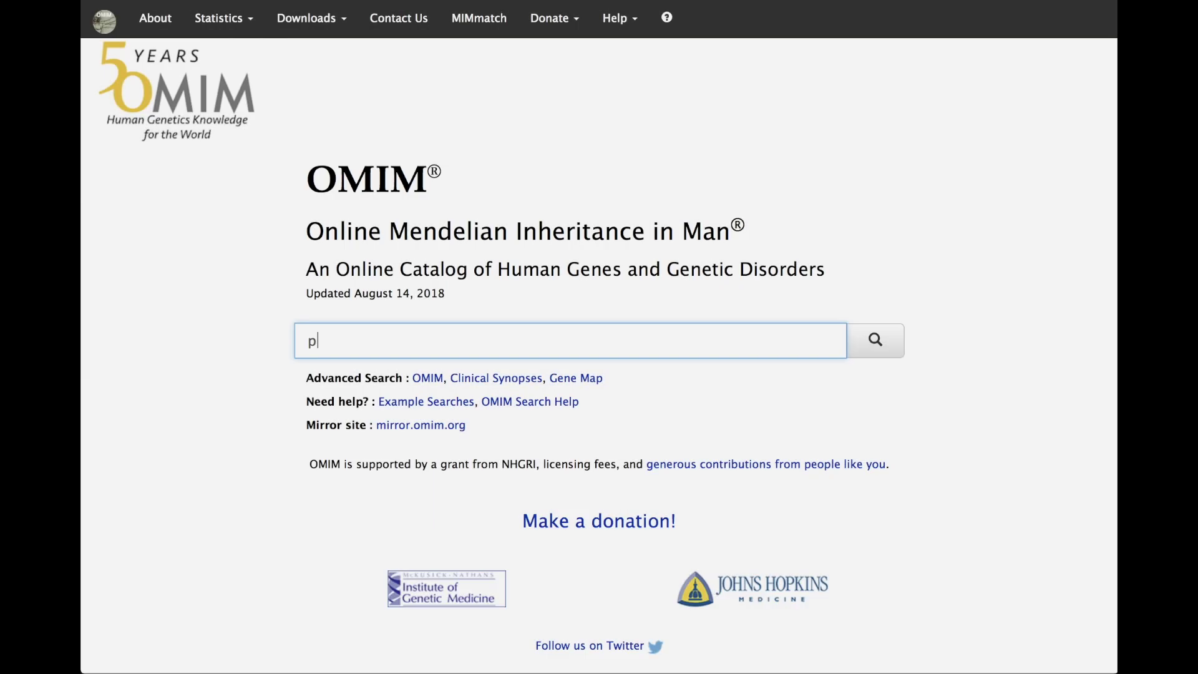
Search OMIM for 'potassium channel genes', which returns 22,342 entries
type("tassium ")
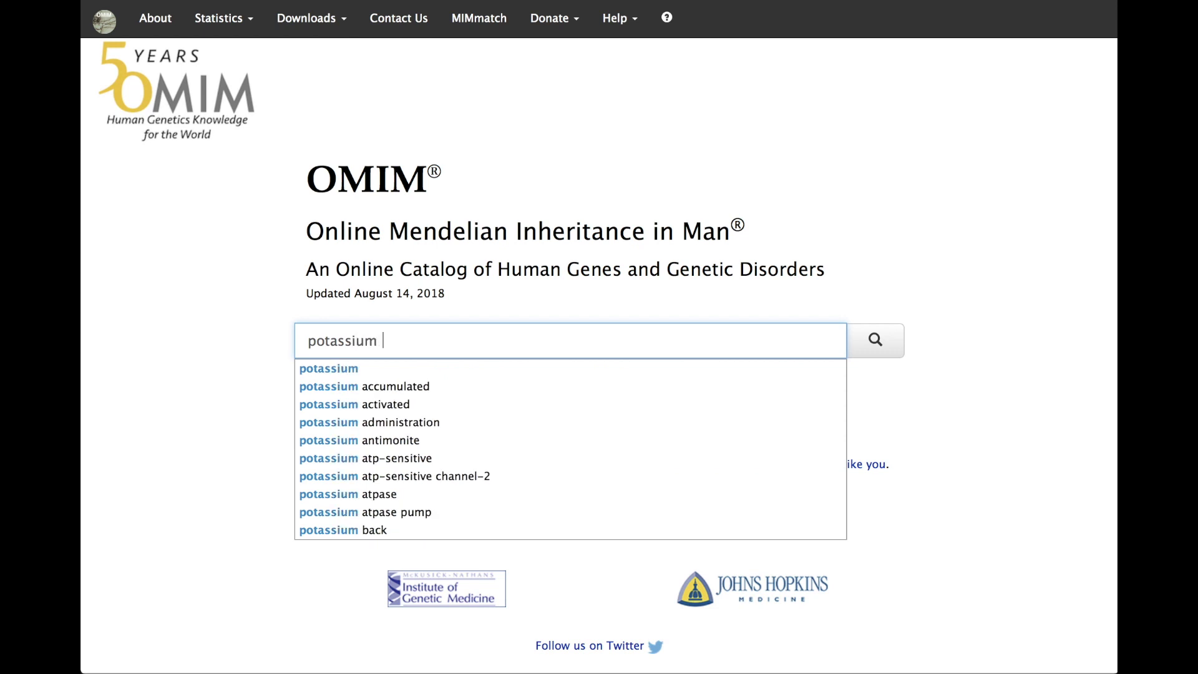
type("channel genes")
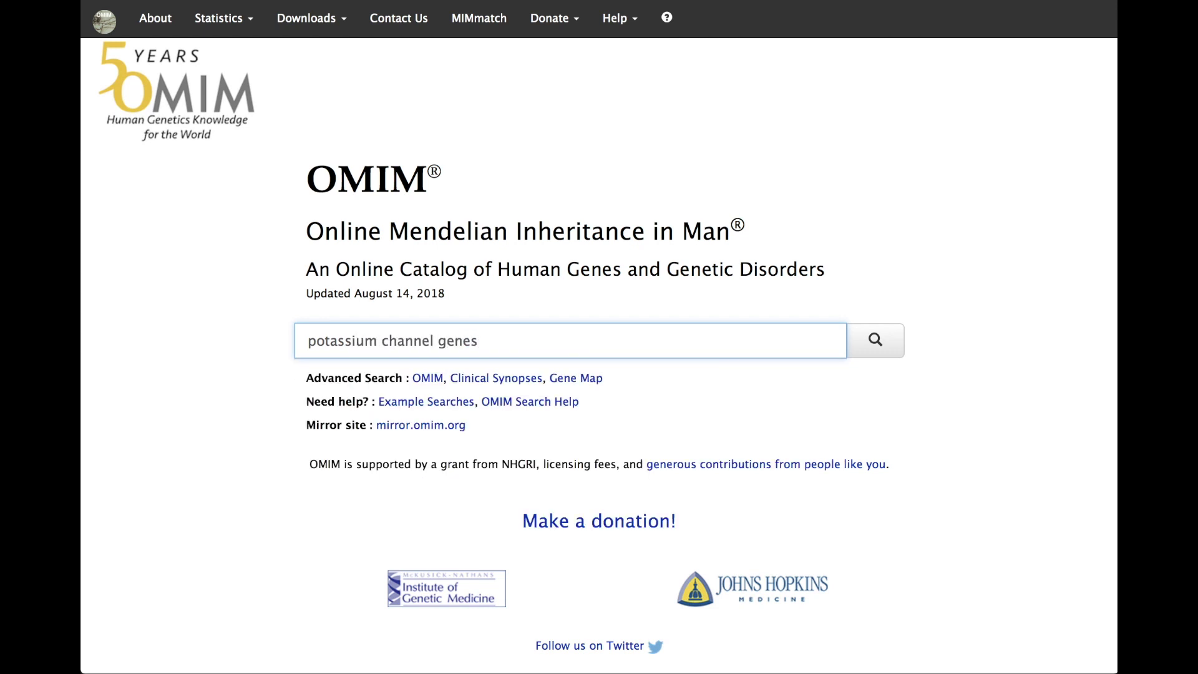
key("Return")
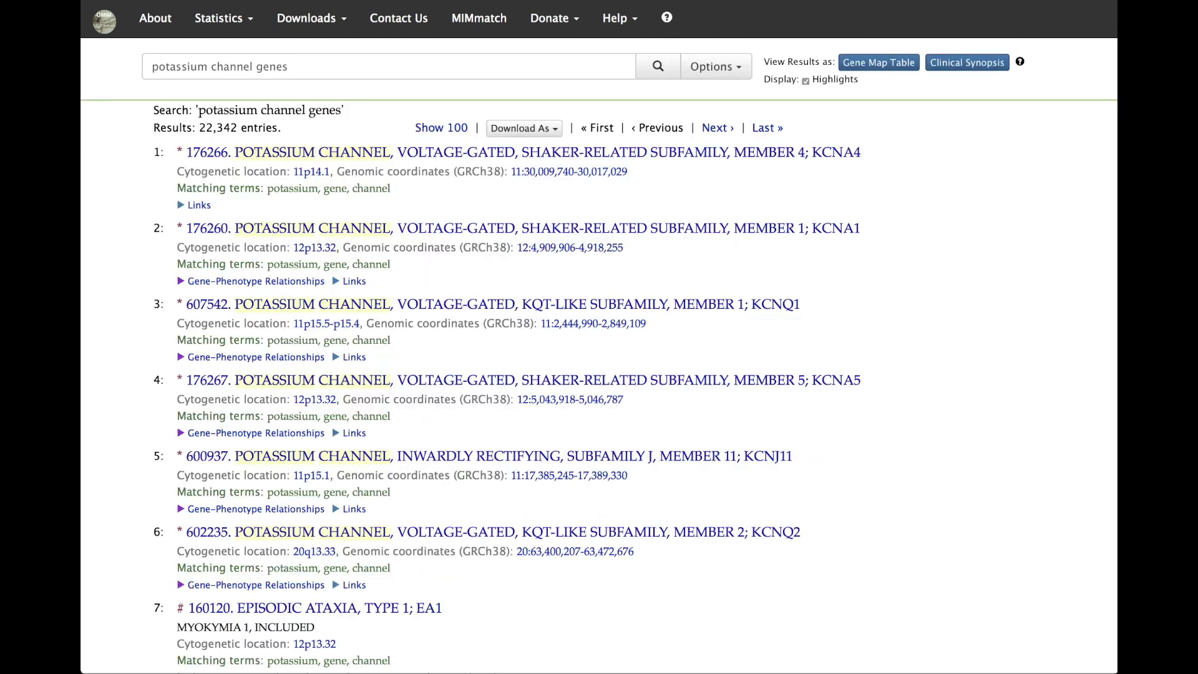
left_click_drag(194, 126, 324, 132)
left_click(324, 133)
Rerun the query as just 'potassium channel', narrowing the results to 1,381 entries
left_click(310, 67)
key("BackSpace")
key("BackSpace")
key("BackSpace")
key("BackSpace")
key("BackSpace")
key("BackSpace")
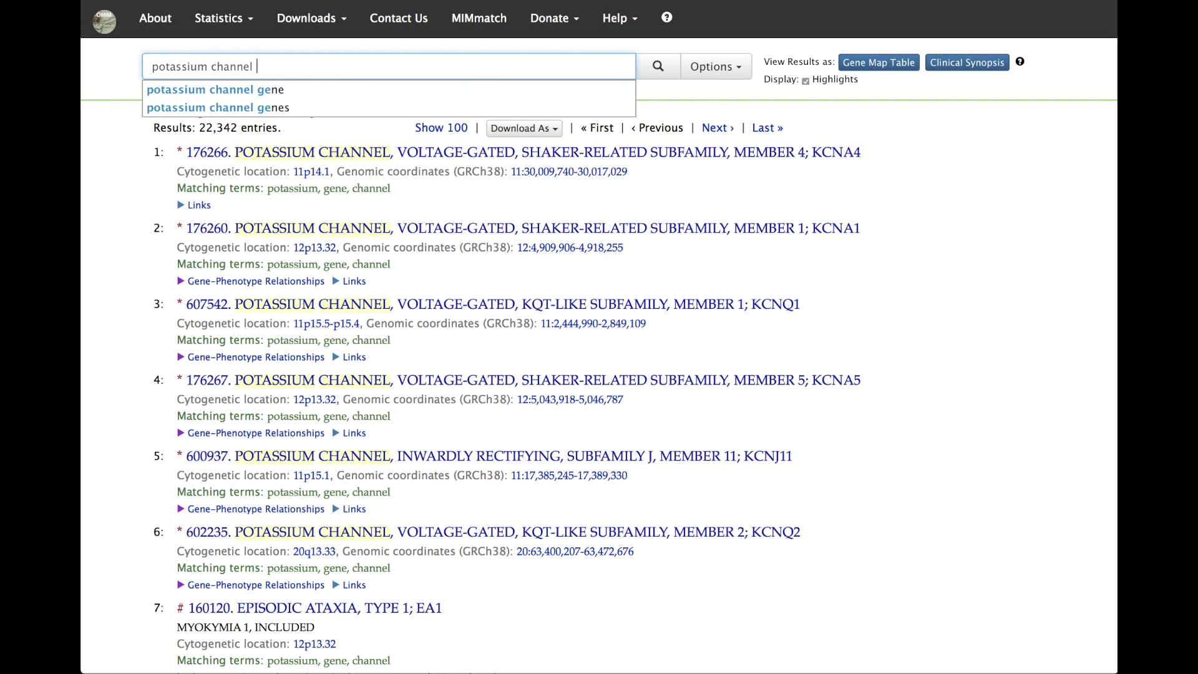
key("Return")
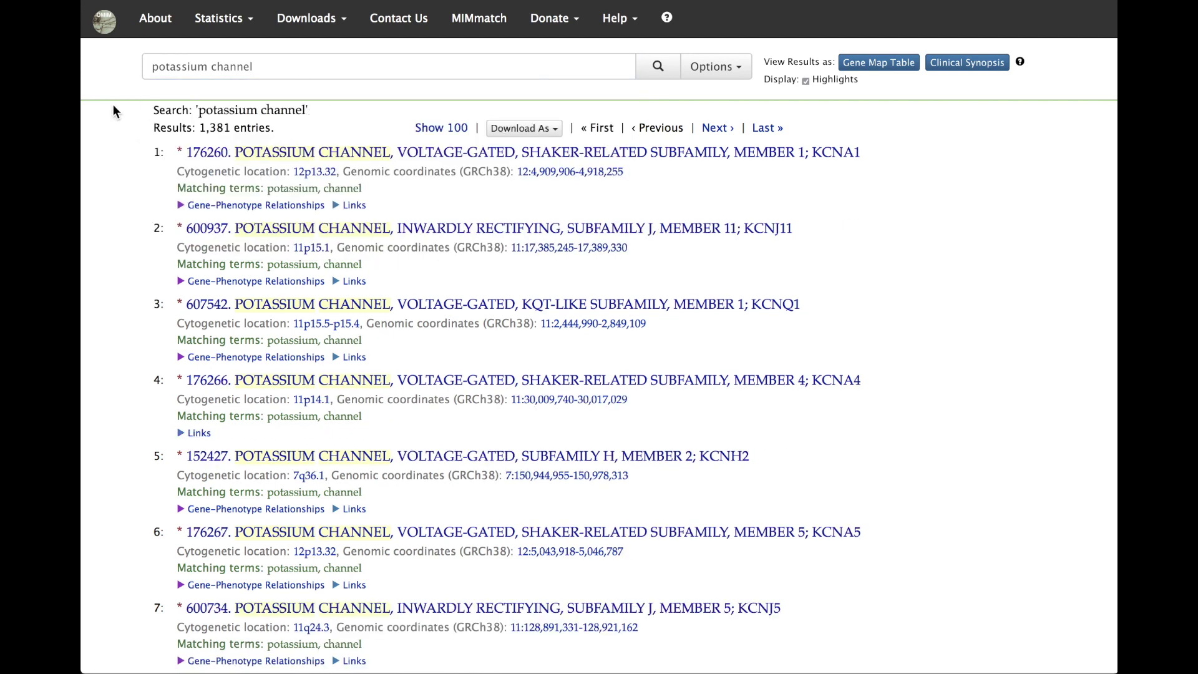
left_click_drag(197, 128, 282, 130)
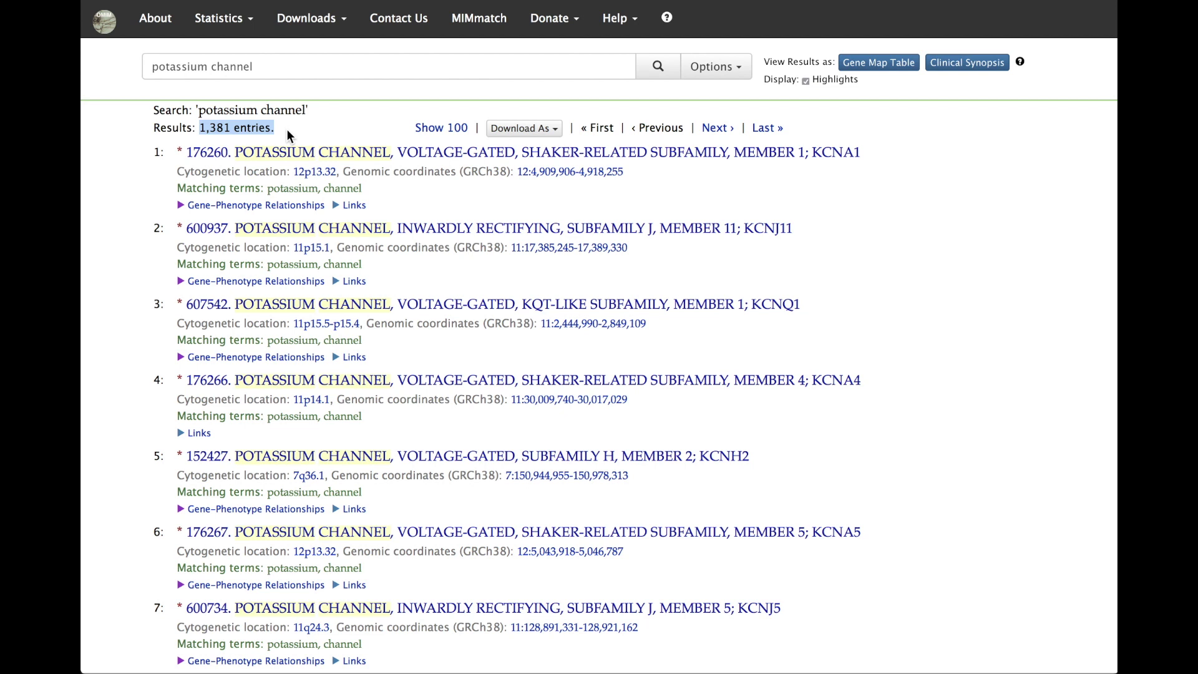
left_click(152, 71)
Search '+potassium +channel' to require both terms, giving 359 entries
type("+")
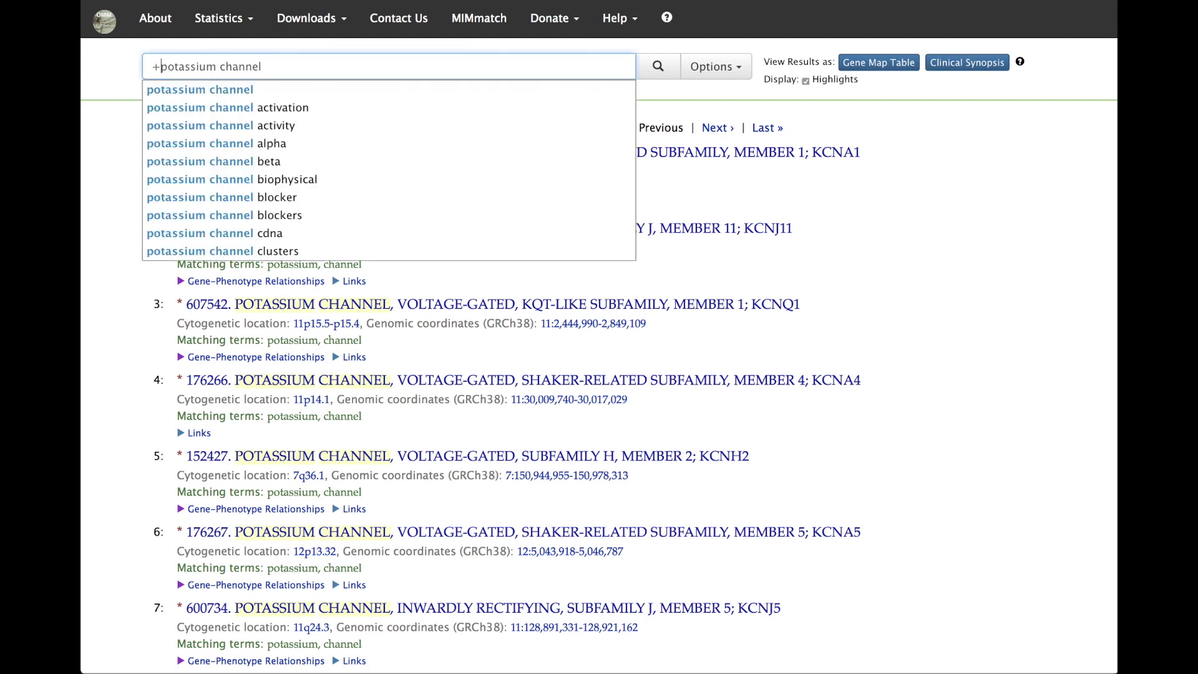
left_click(223, 68)
type("+")
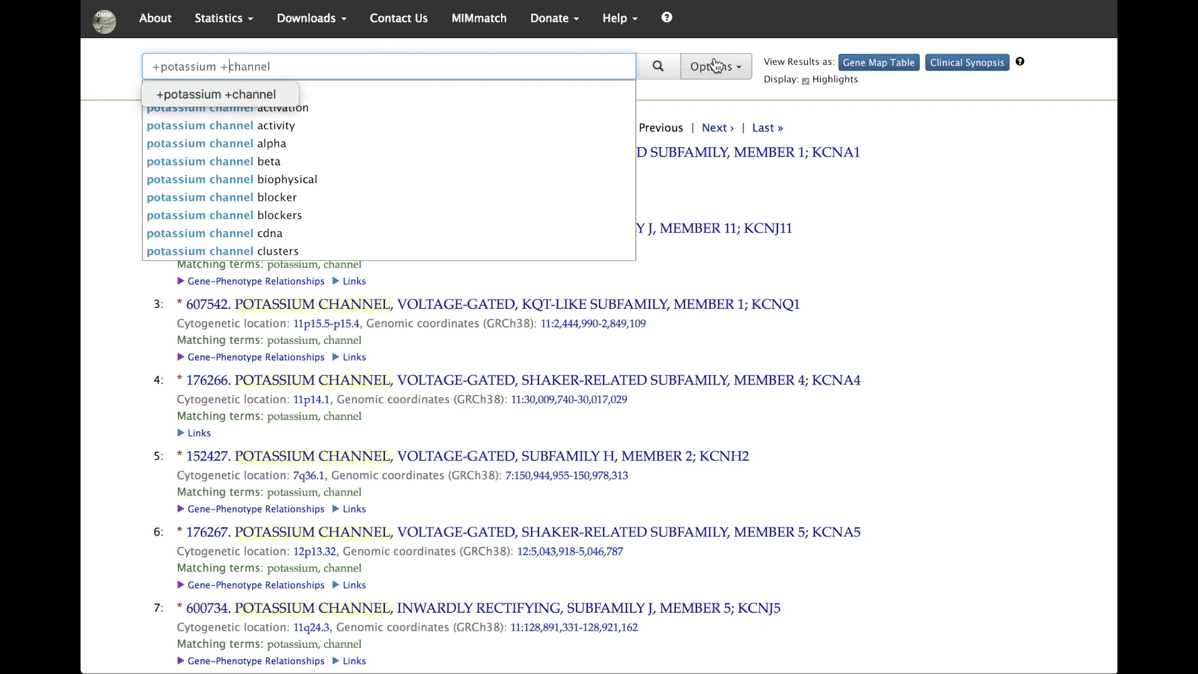
left_click(655, 72)
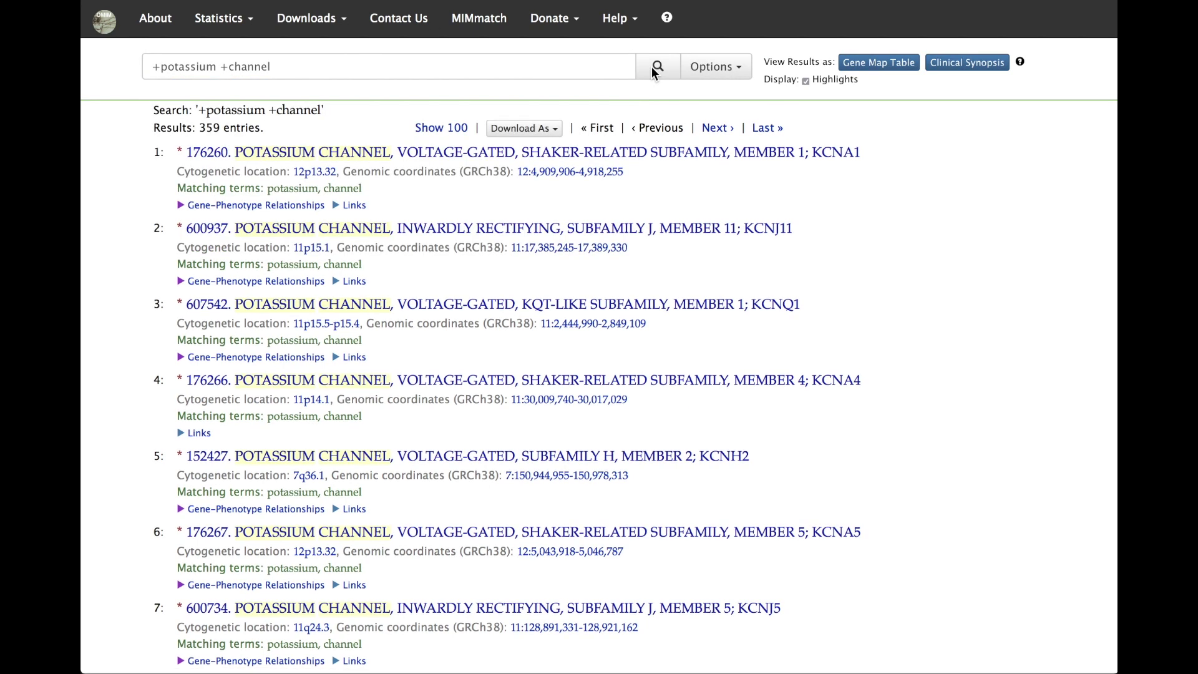
left_click_drag(199, 129, 257, 129)
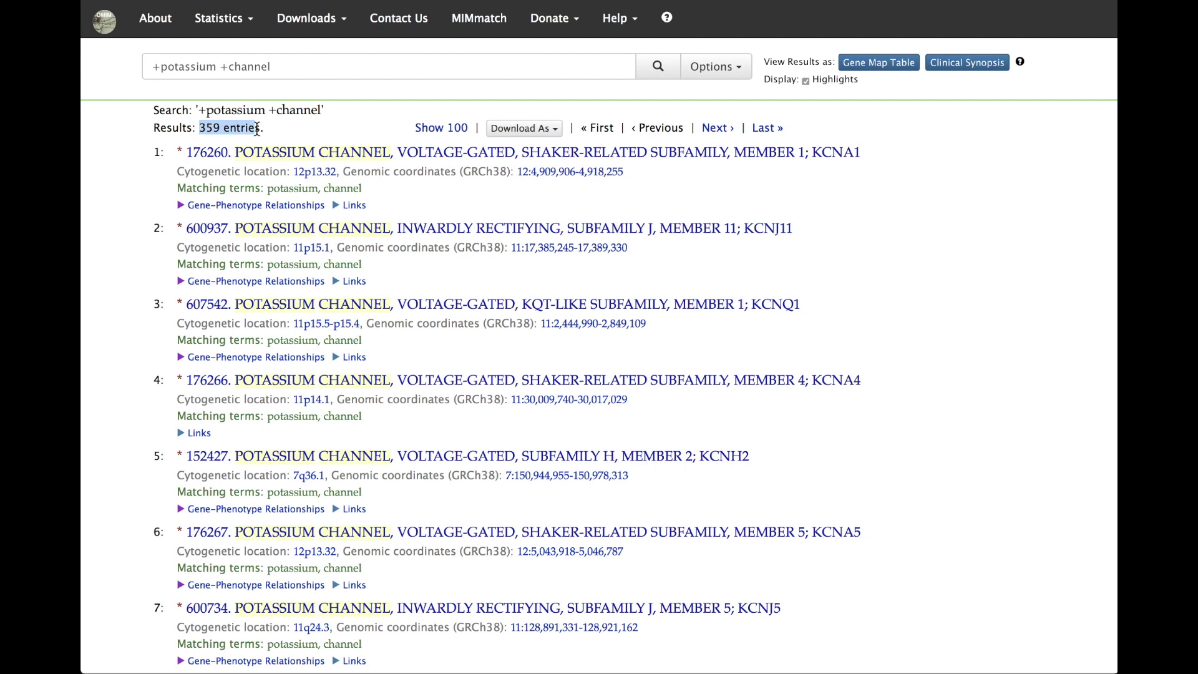
left_click(261, 129)
Replace the plus signs with quotes to search the exact phrase "potassium channel", giving 282 entries
left_click(159, 65)
key("BackSpace")
type("\"")
left_click(224, 67)
key("BackSpace")
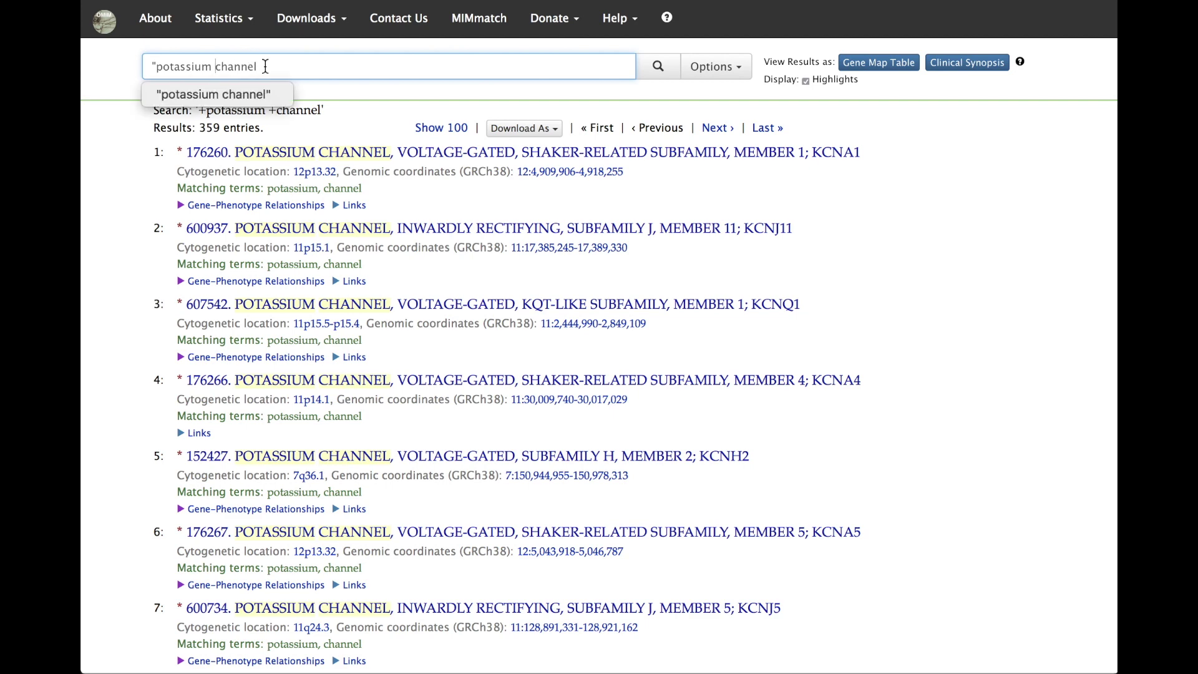
left_click(265, 66)
type("\"")
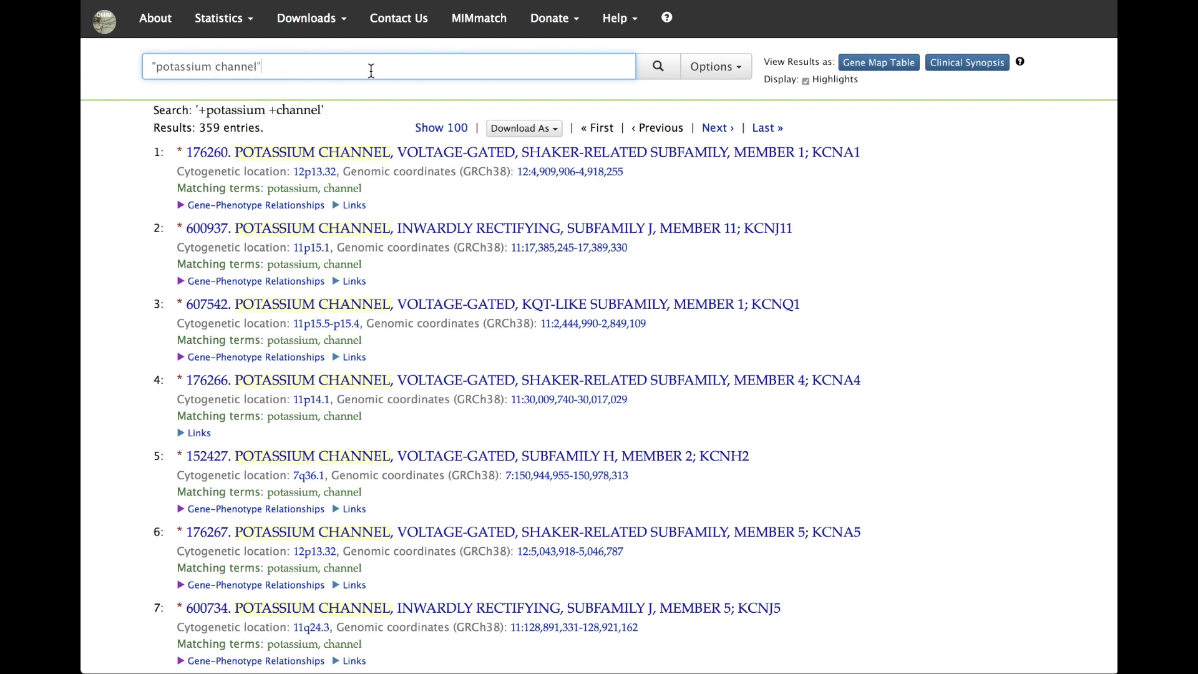
key("Return")
left_click_drag(197, 127, 267, 129)
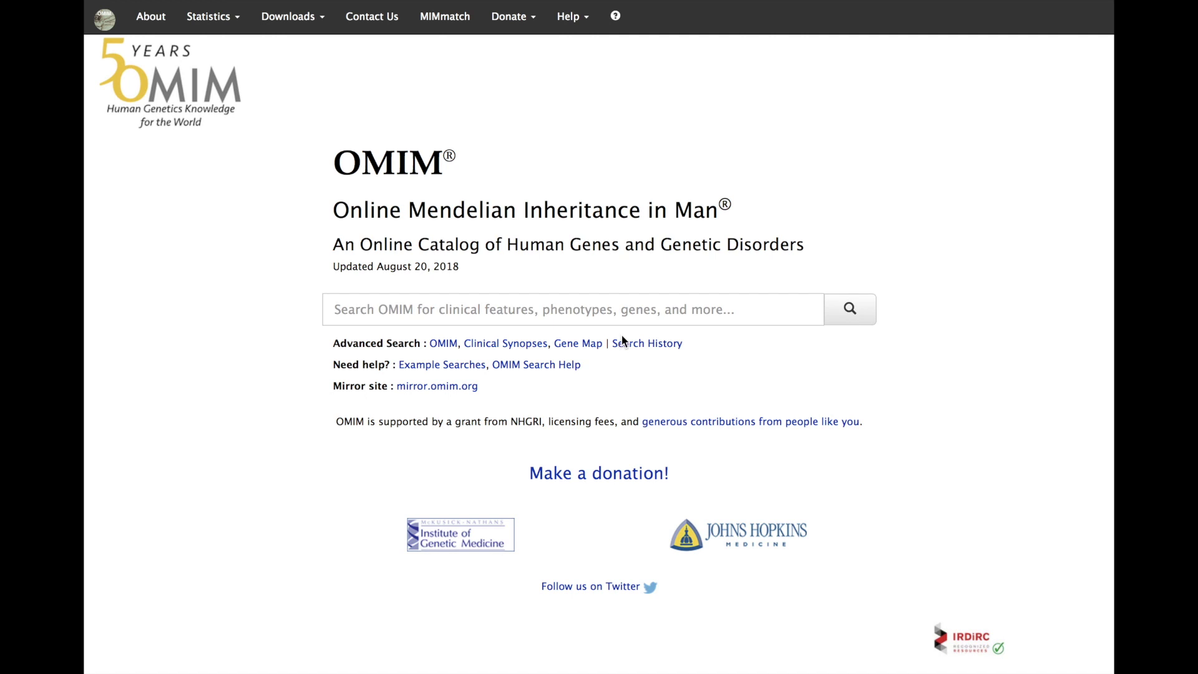
left_click(465, 365)
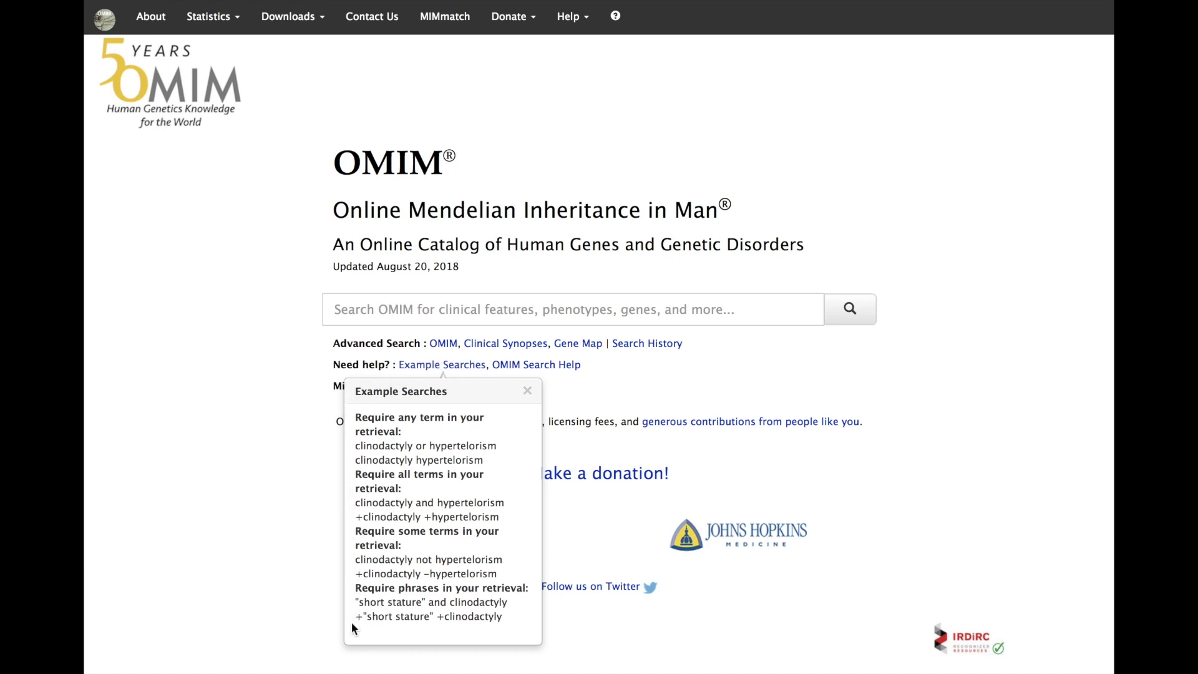
left_click(527, 392)
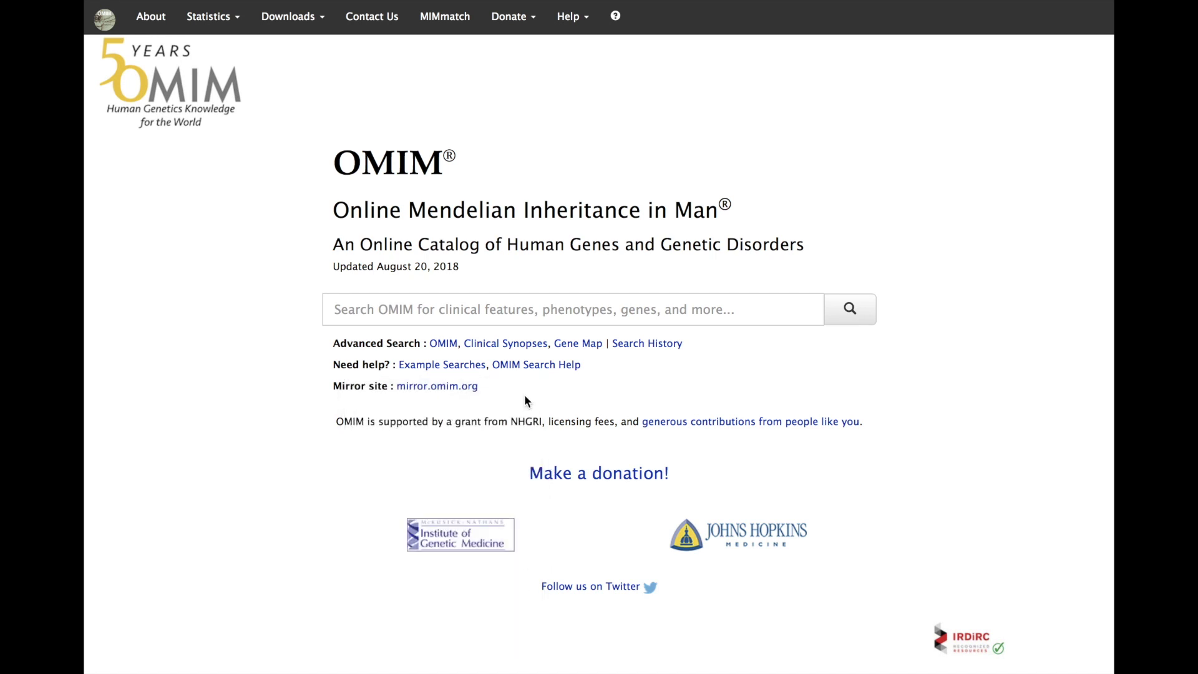
Open OMIM Search Help and read through its contents, Basic Search and +/- Operators sections
left_click(538, 367)
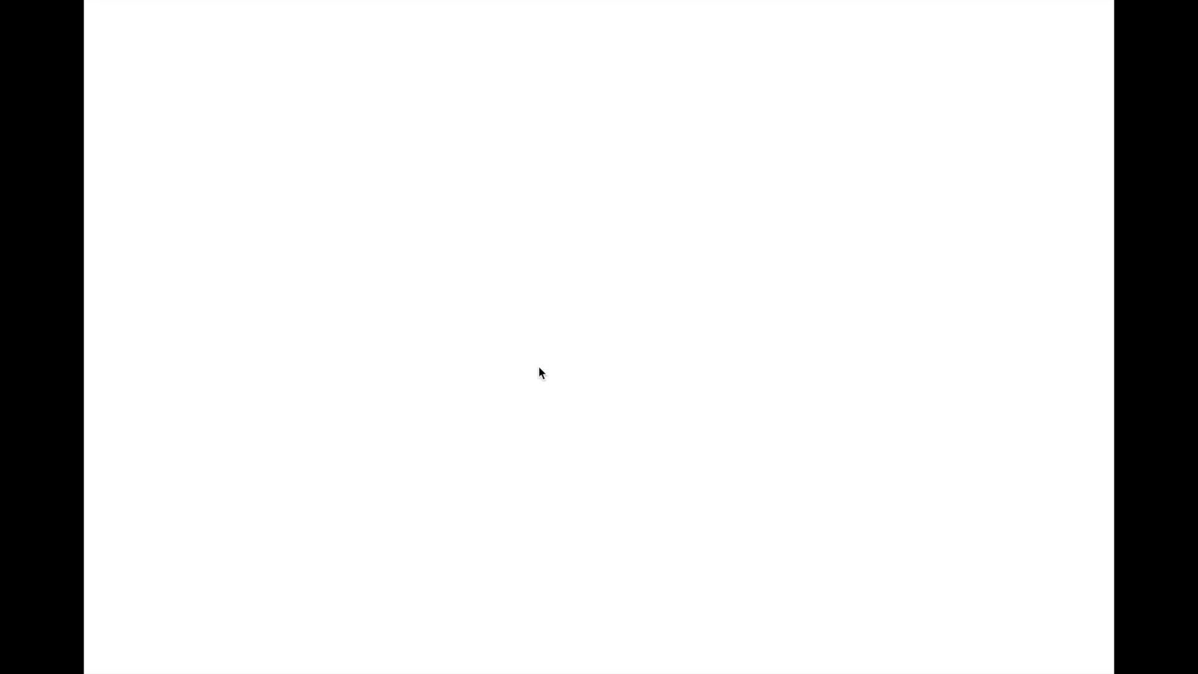
scroll(531, 374, "down", 5)
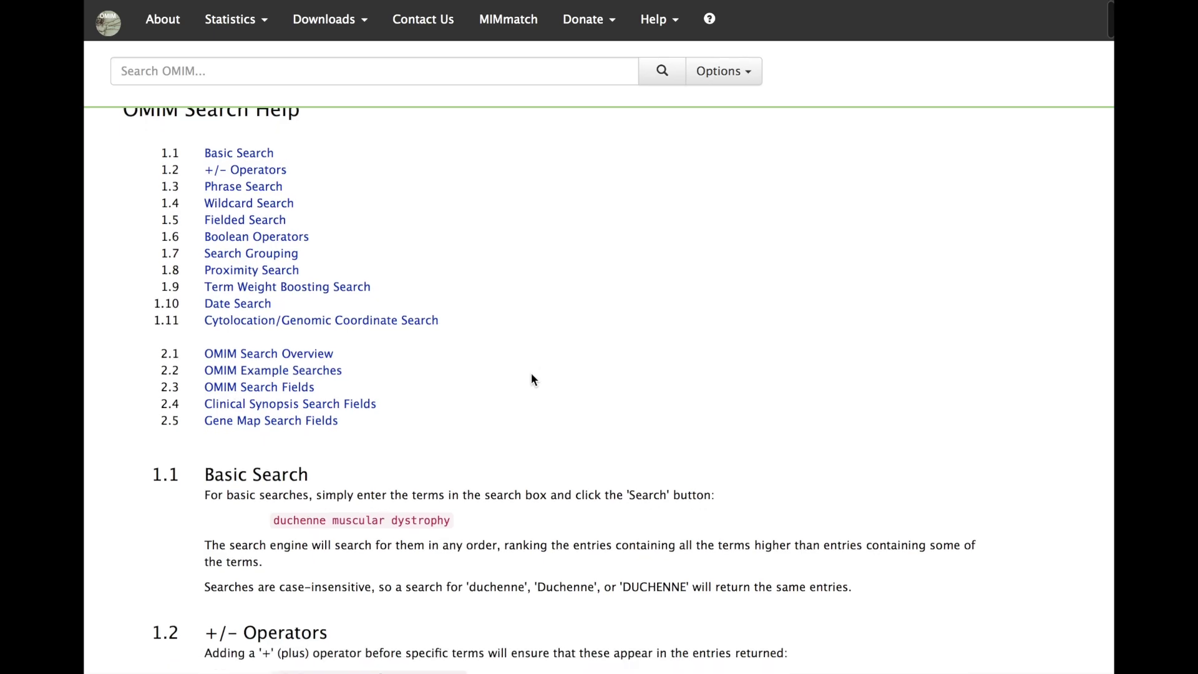
scroll(531, 377, "down", 4)
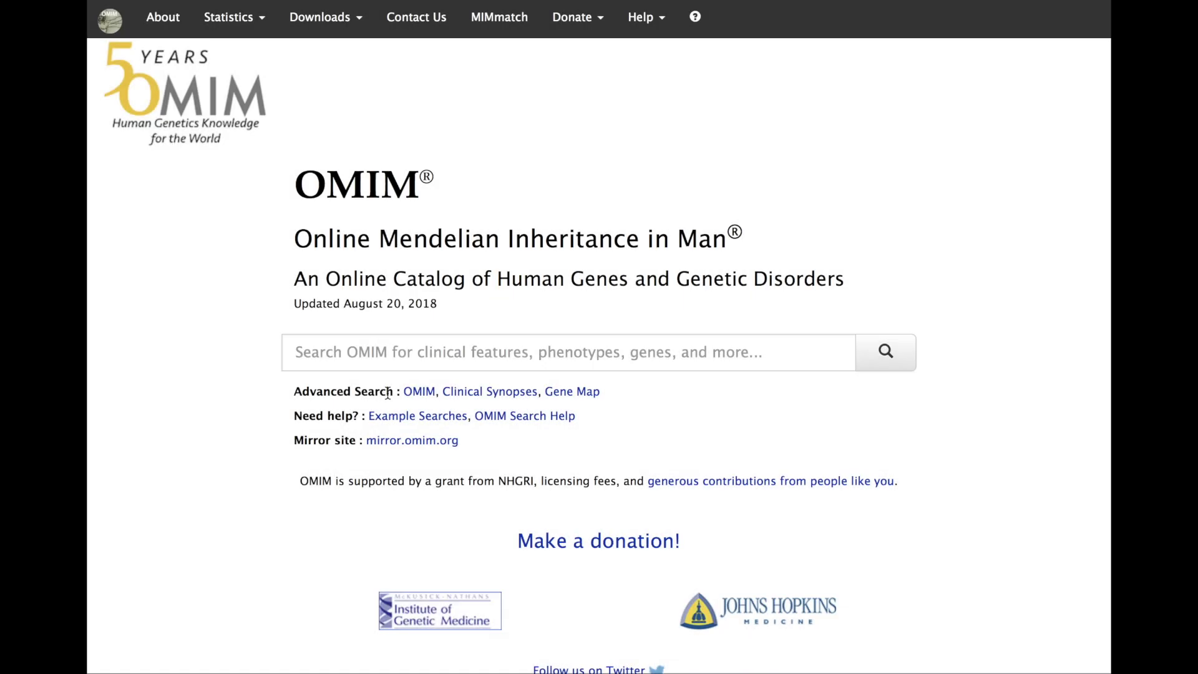
Review the Advanced Search form's chromosome, prefix and date filters, then return to the home page
left_click(419, 392)
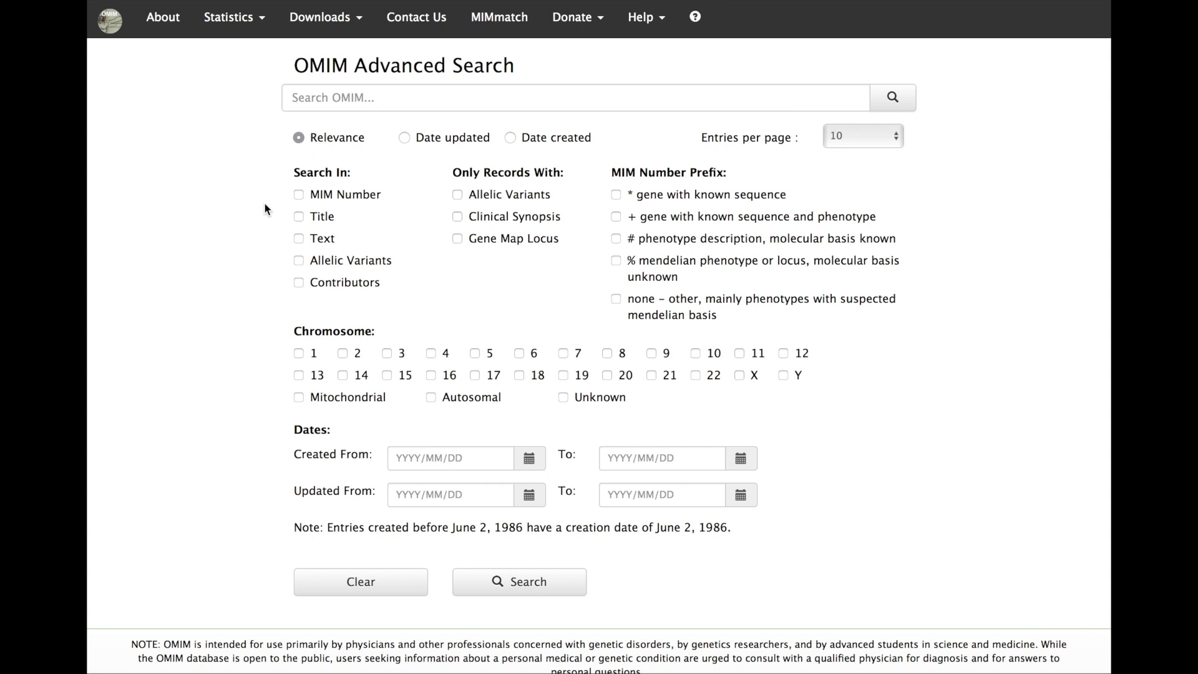
key("alt+Left")
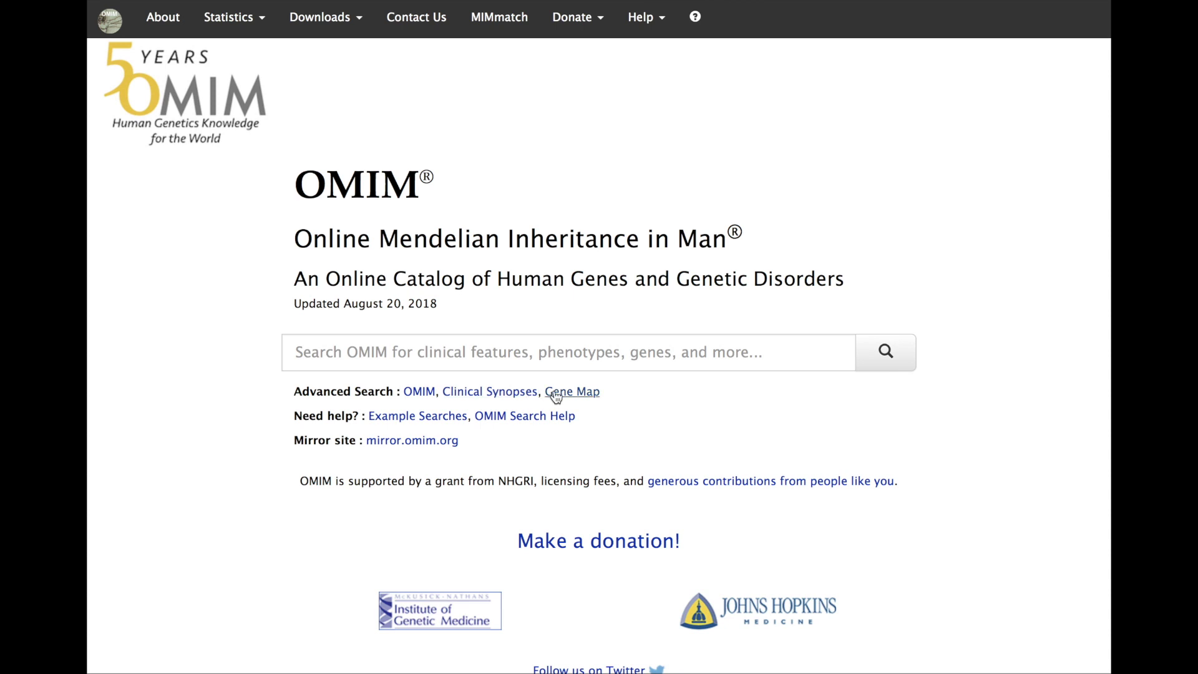
Search 'potassium channel' and show the results as a 1,151-entry gene map table
left_click(597, 352)
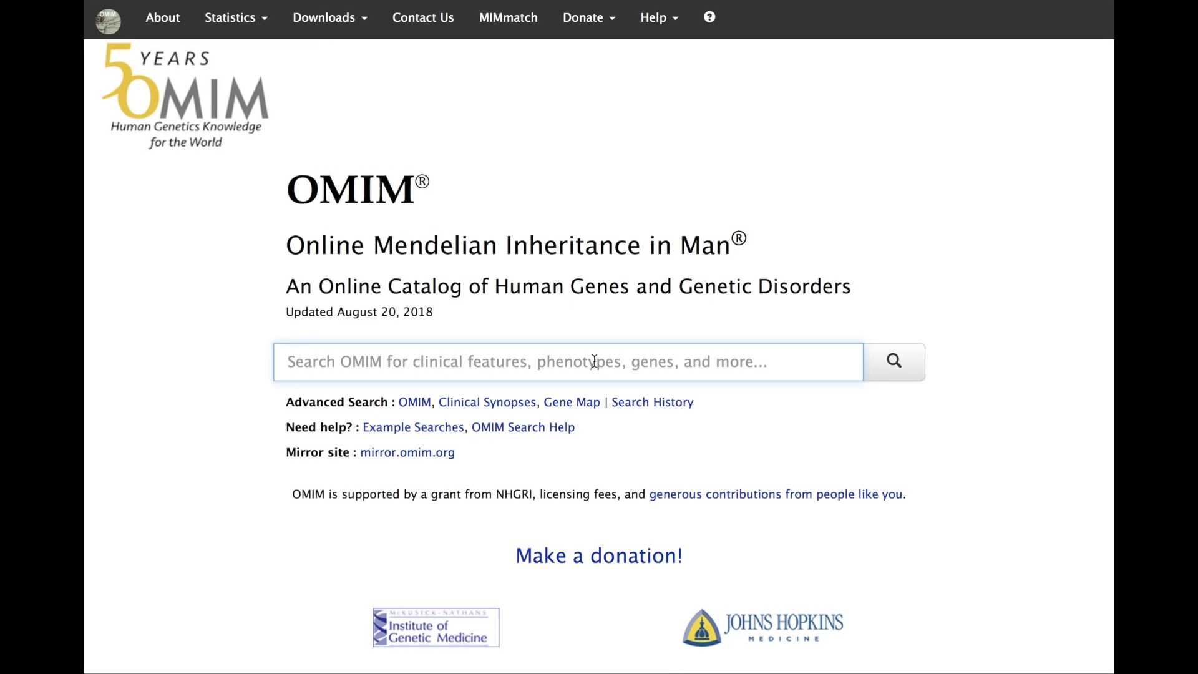
type("pota")
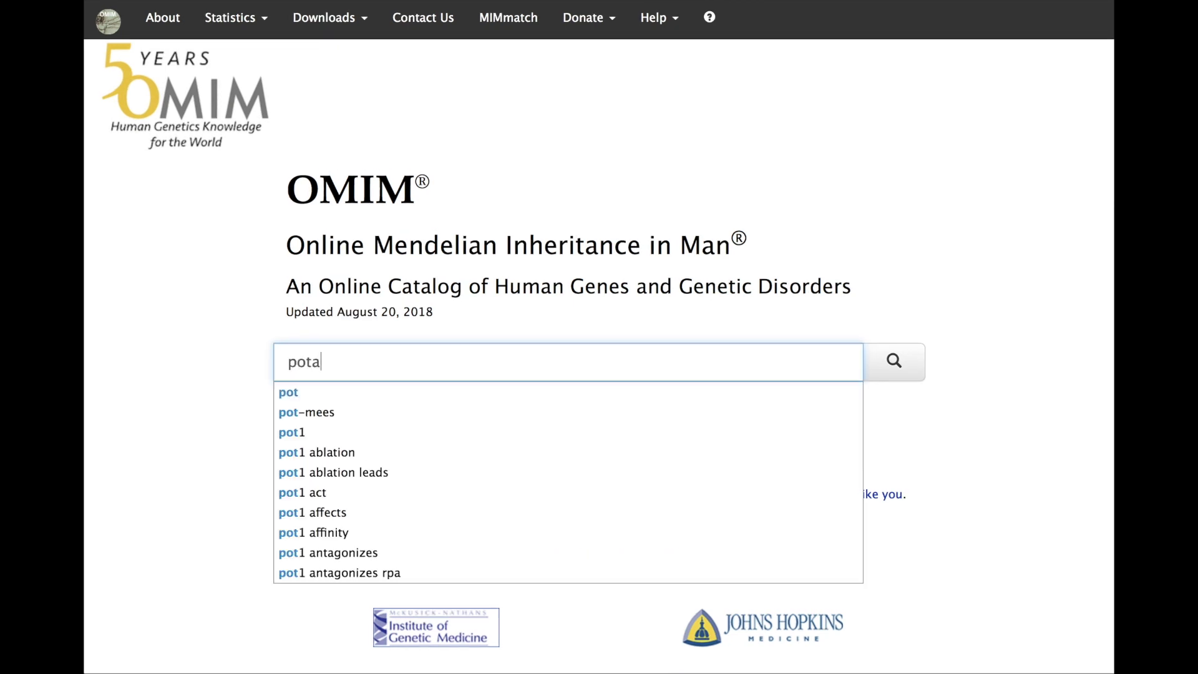
type("ssium channel")
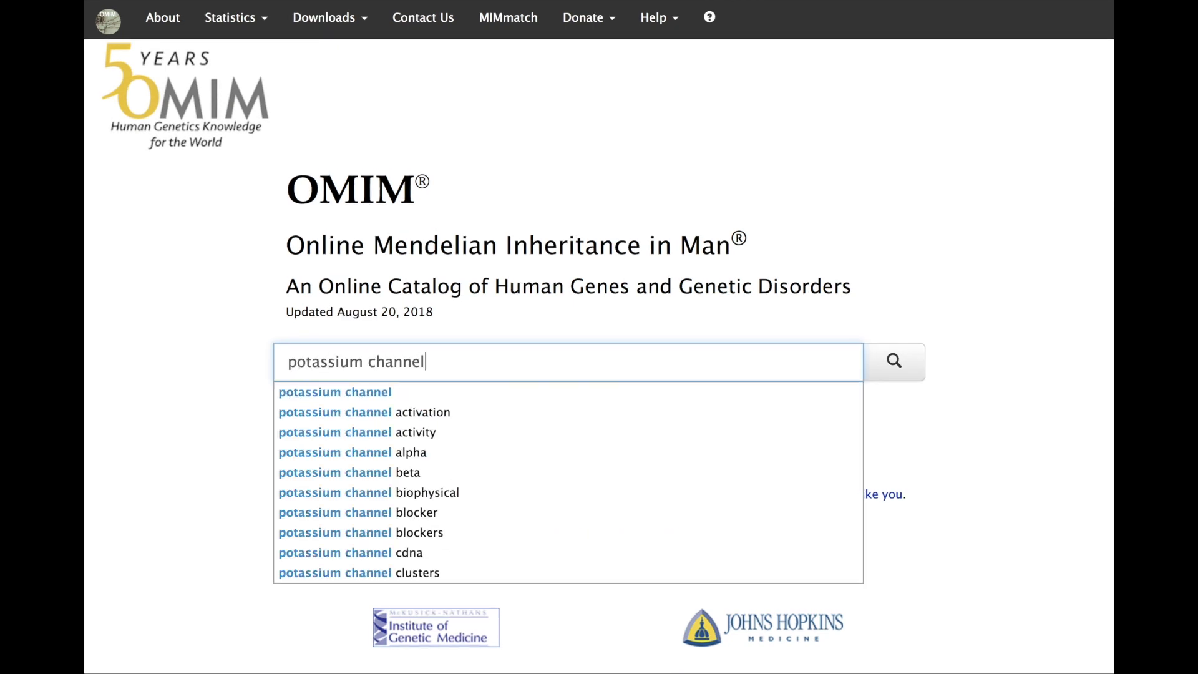
key("Return")
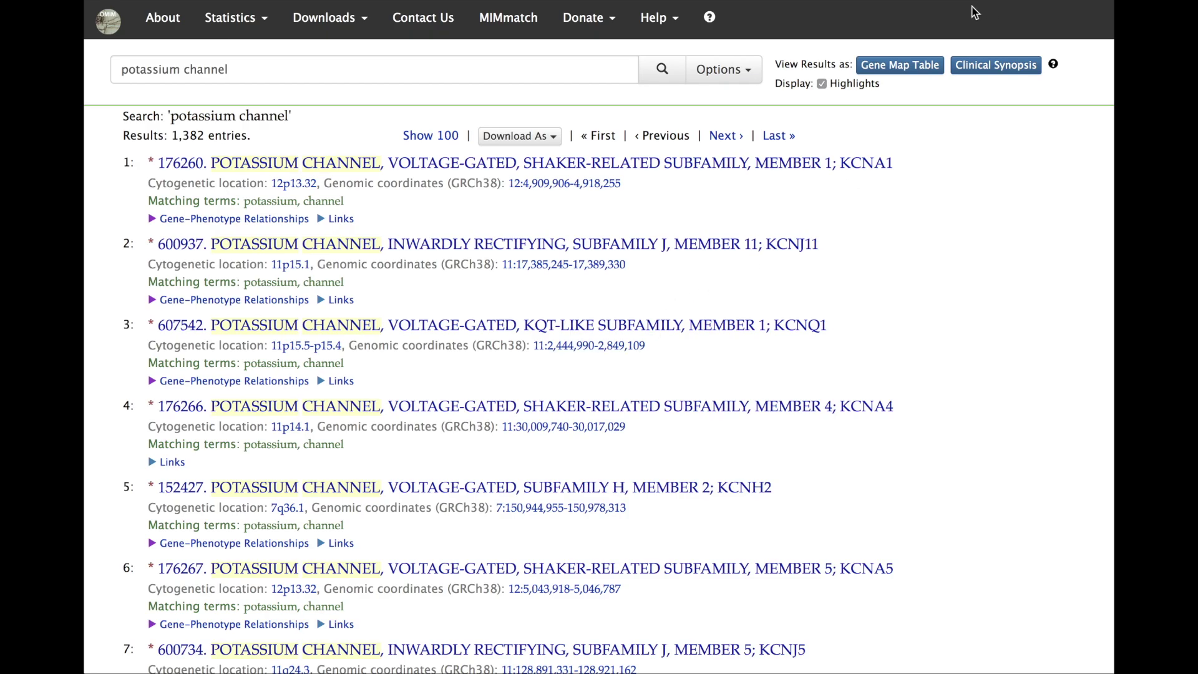
left_click(915, 72)
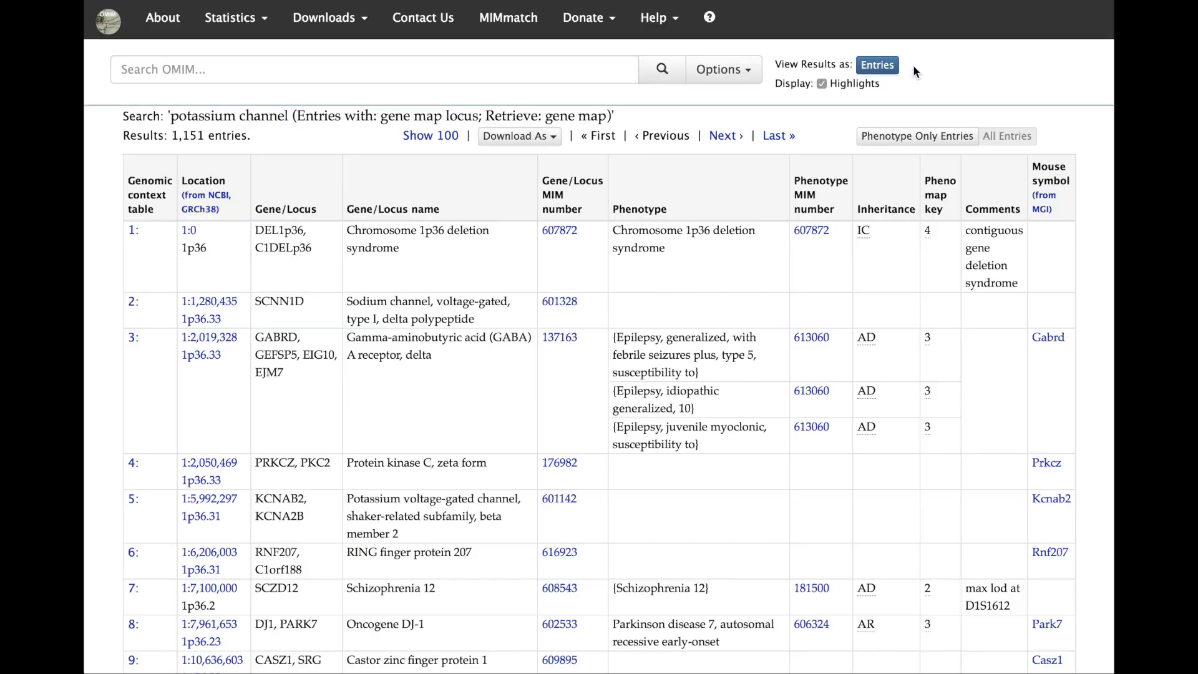
scroll(695, 321, "down", 1)
scroll(695, 320, "down", 5)
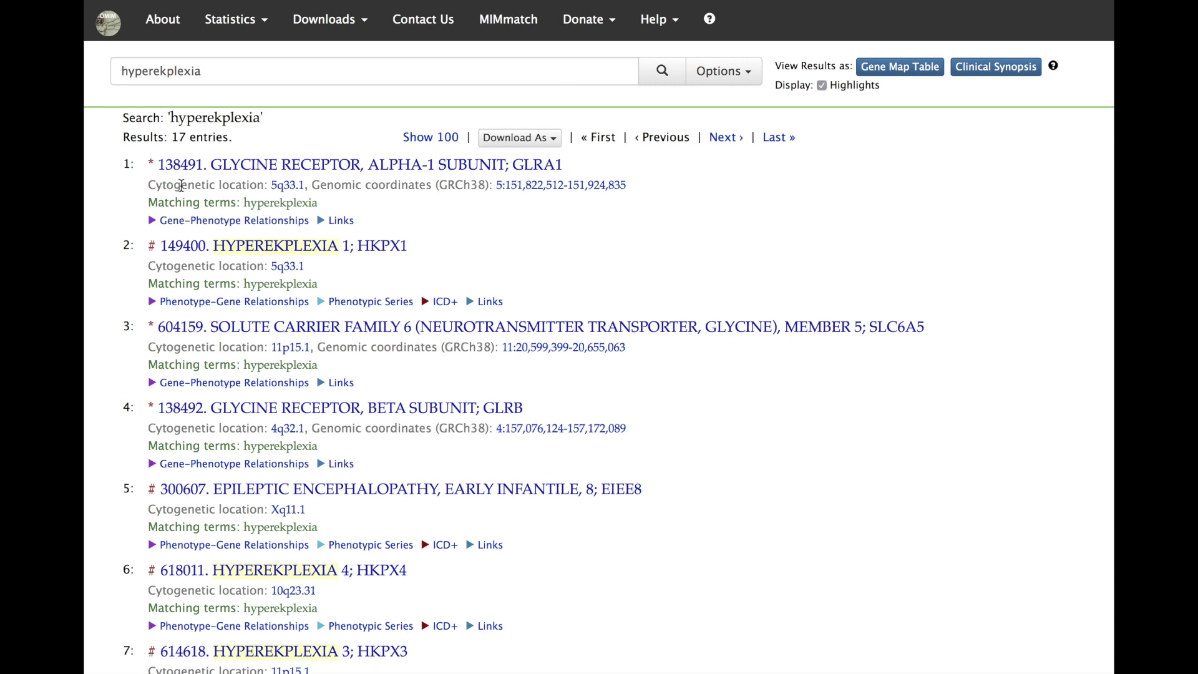
Check the first hyperekplexia result's cytogenetic location and genomic coordinates, then open entry *138491 GLRA1
left_click_drag(149, 186, 429, 187)
left_click(321, 188)
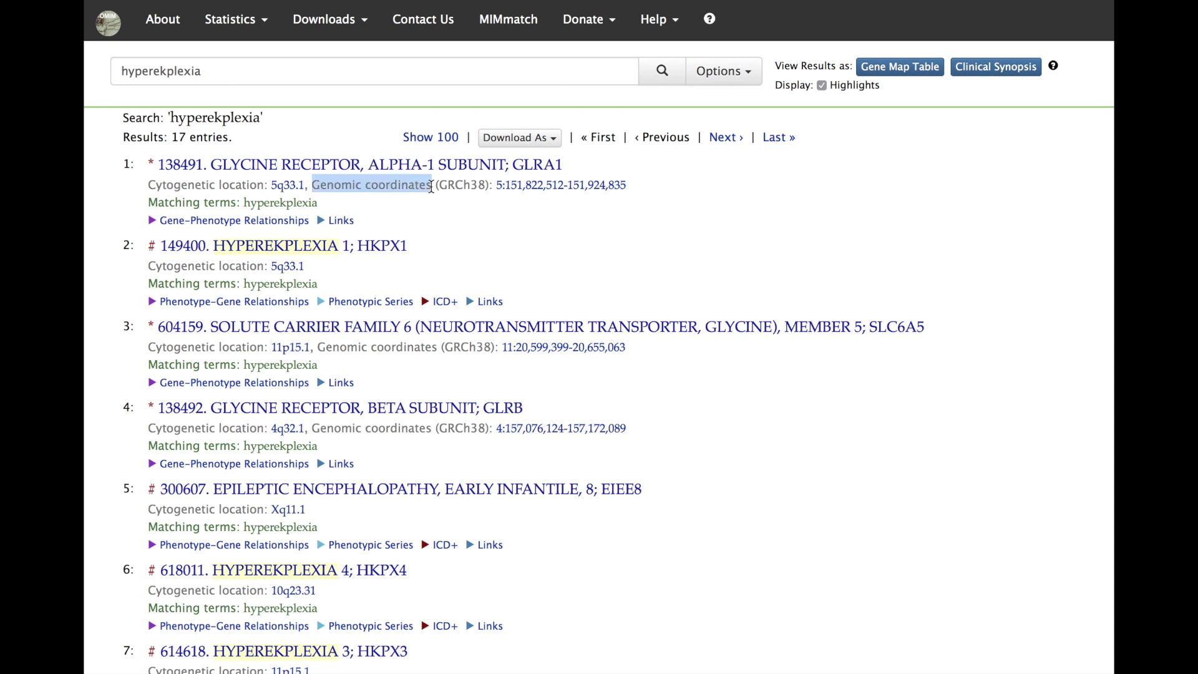
left_click(442, 211)
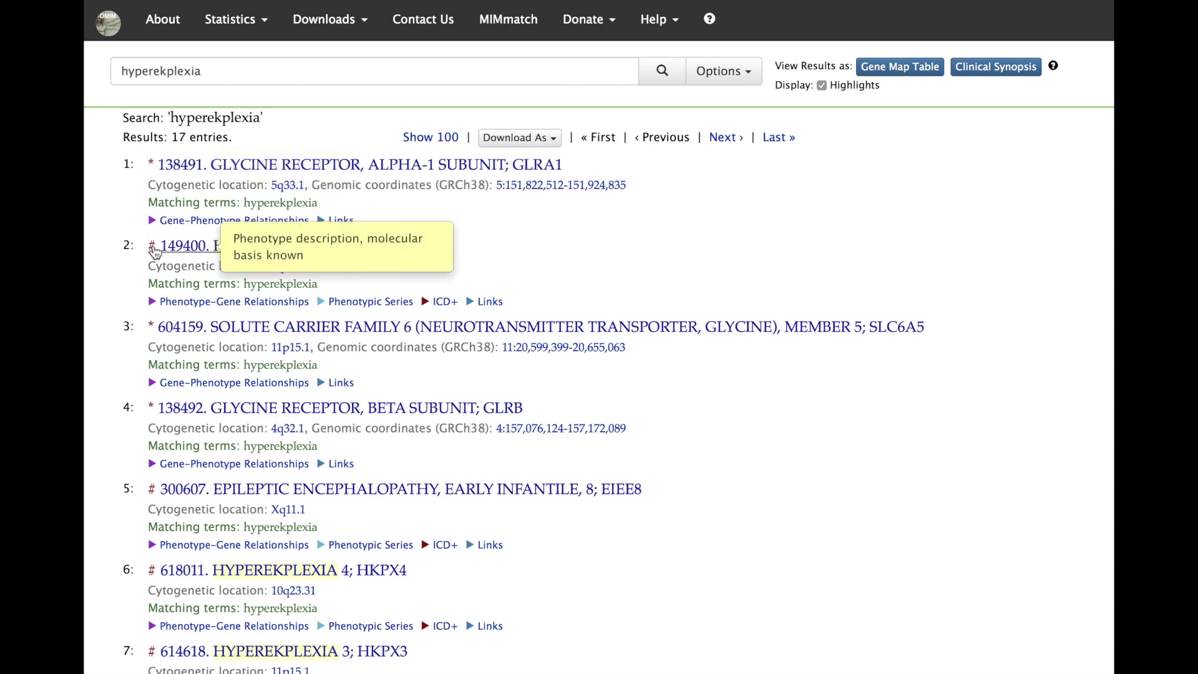
left_click(189, 165)
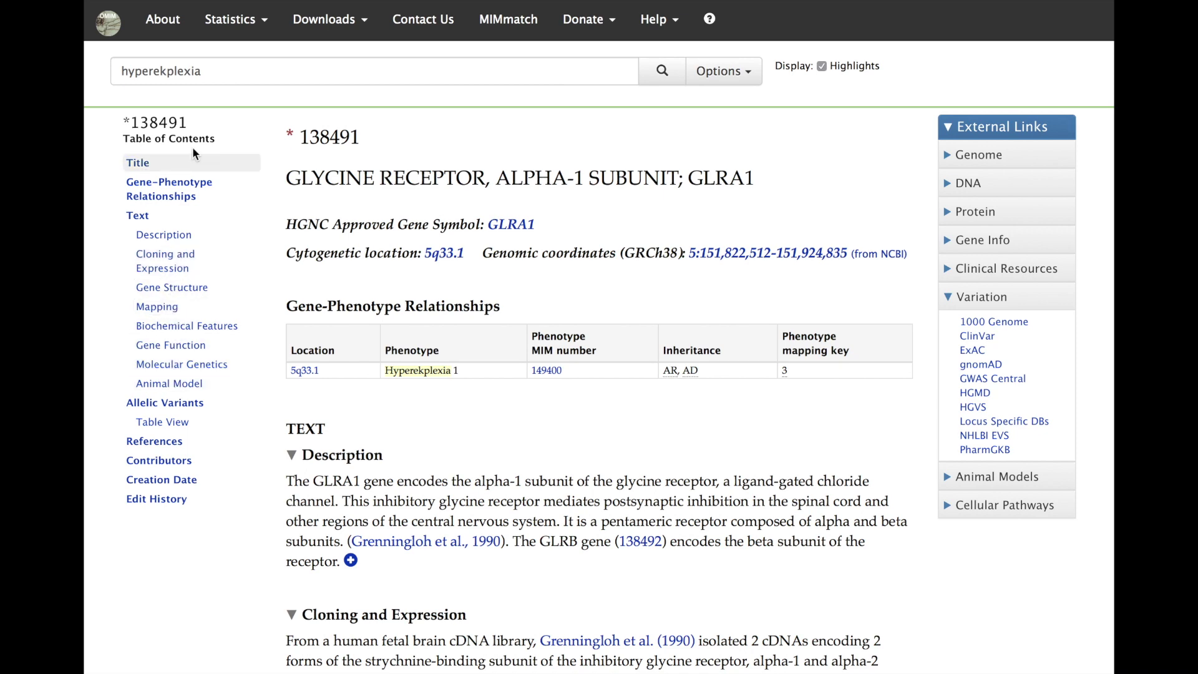
Go back from the GLRA1 entry to the 17-entry hyperekplexia results list
key("alt+Left")
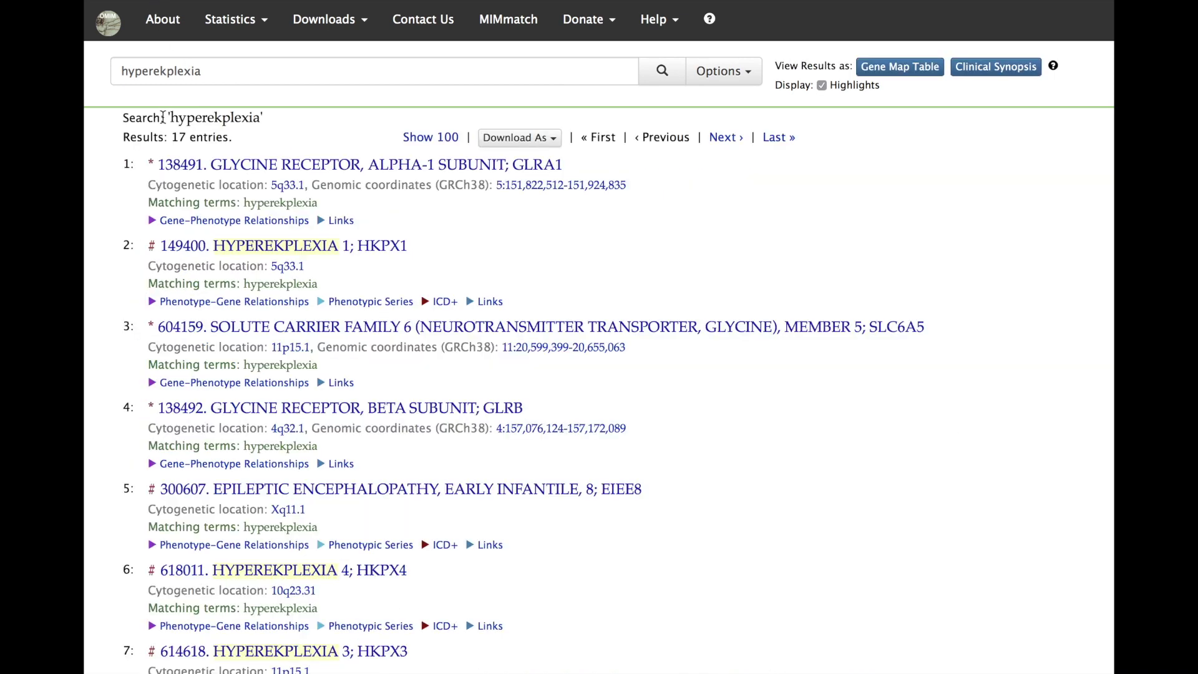
left_click(184, 249)
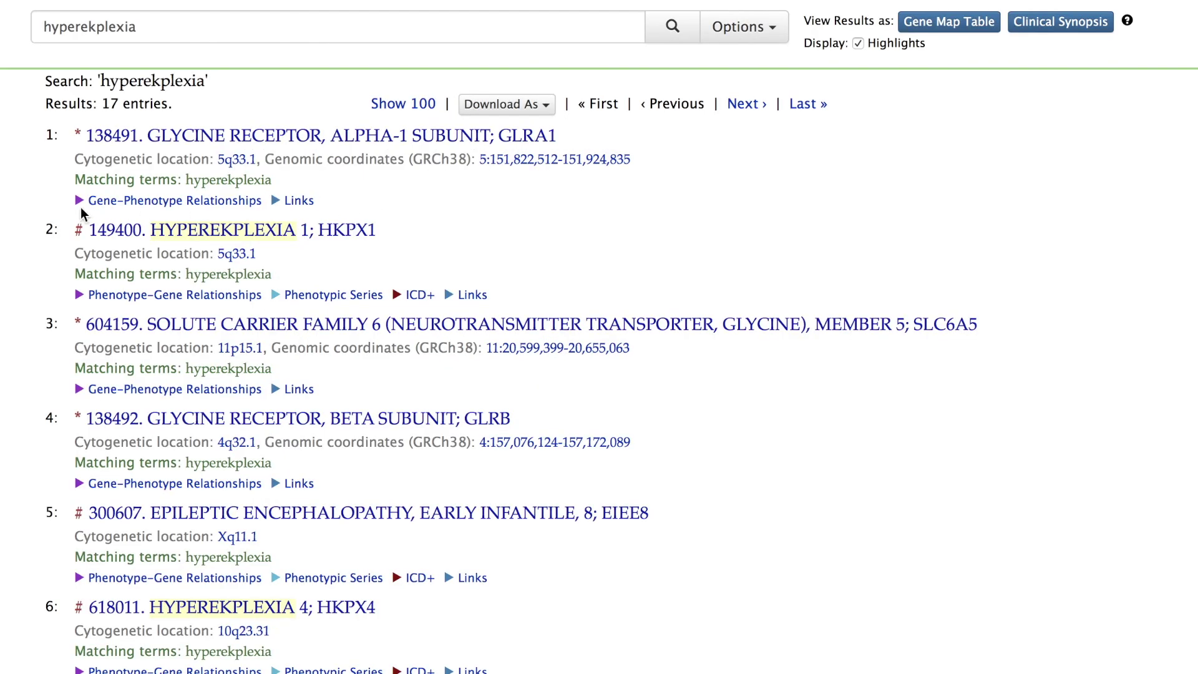
left_click(80, 202)
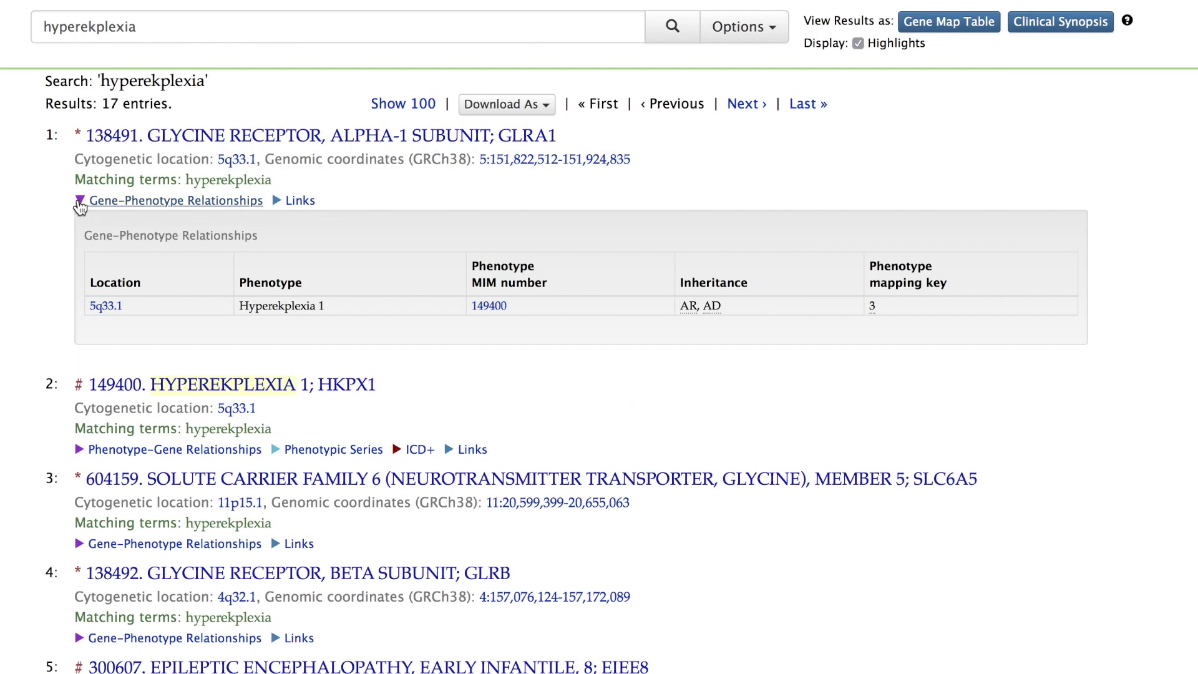
left_click(79, 450)
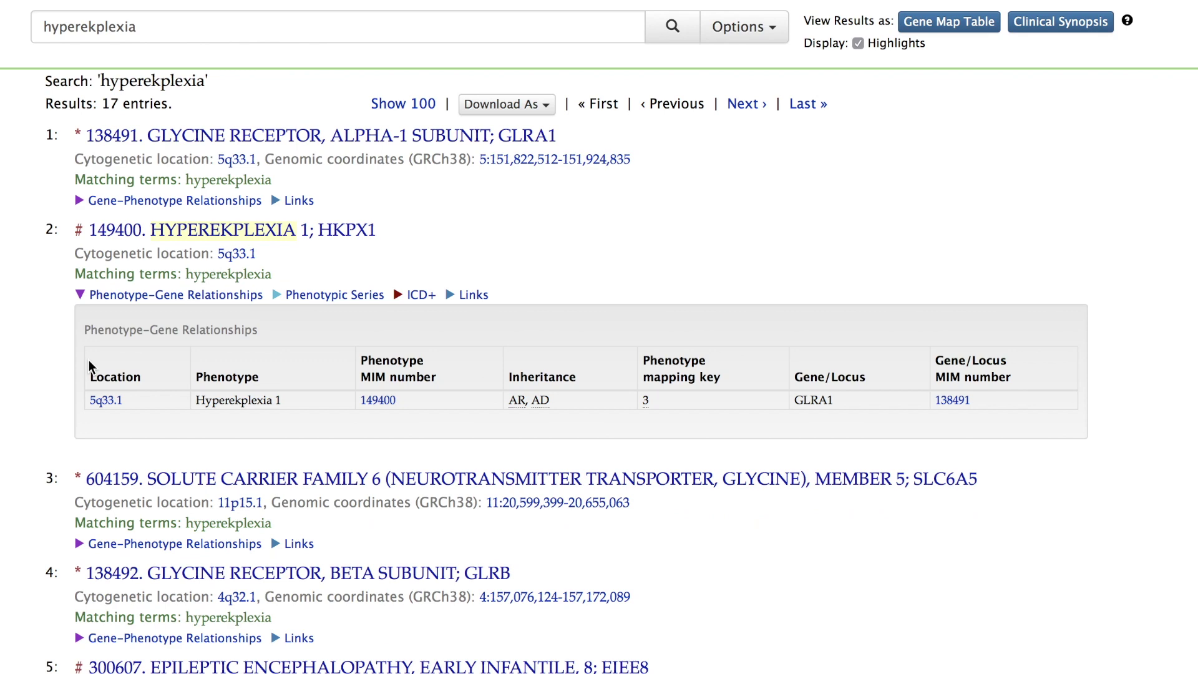
left_click(174, 294)
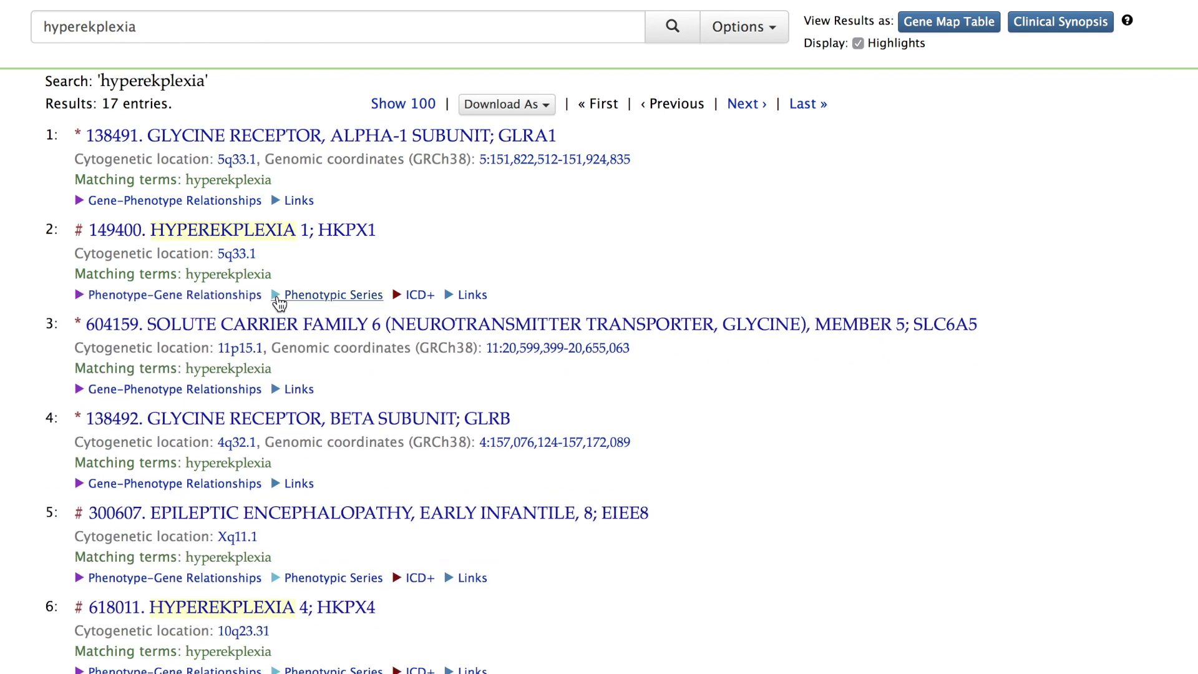
left_click(279, 297)
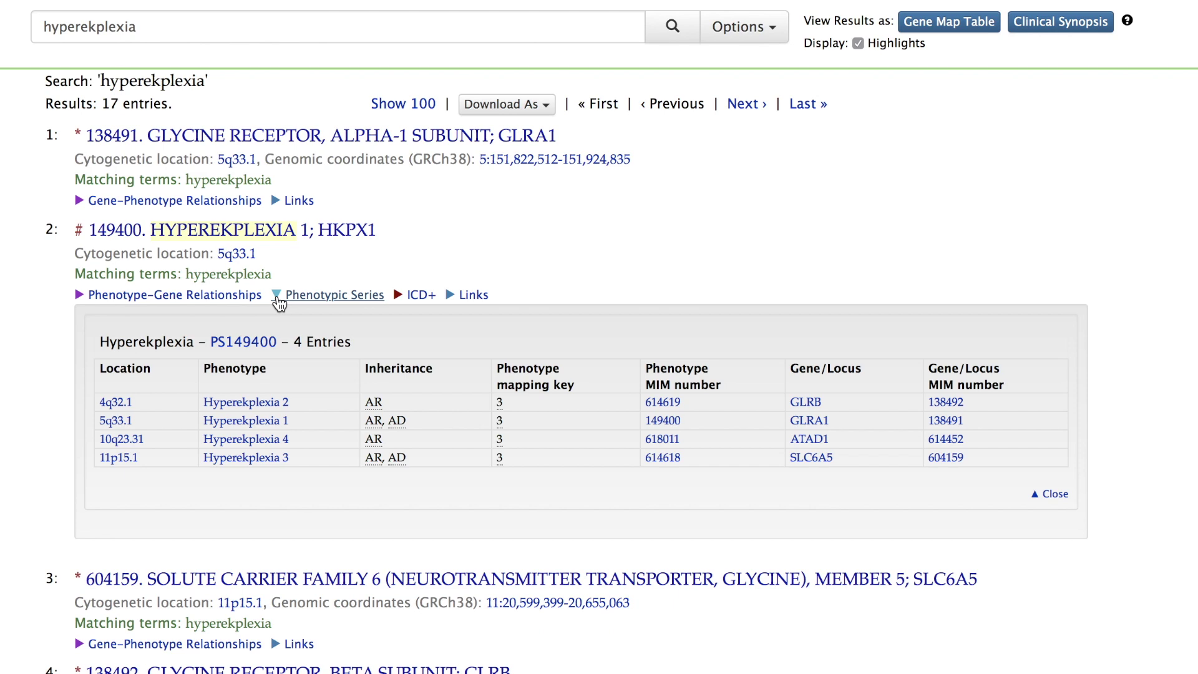
left_click(278, 299)
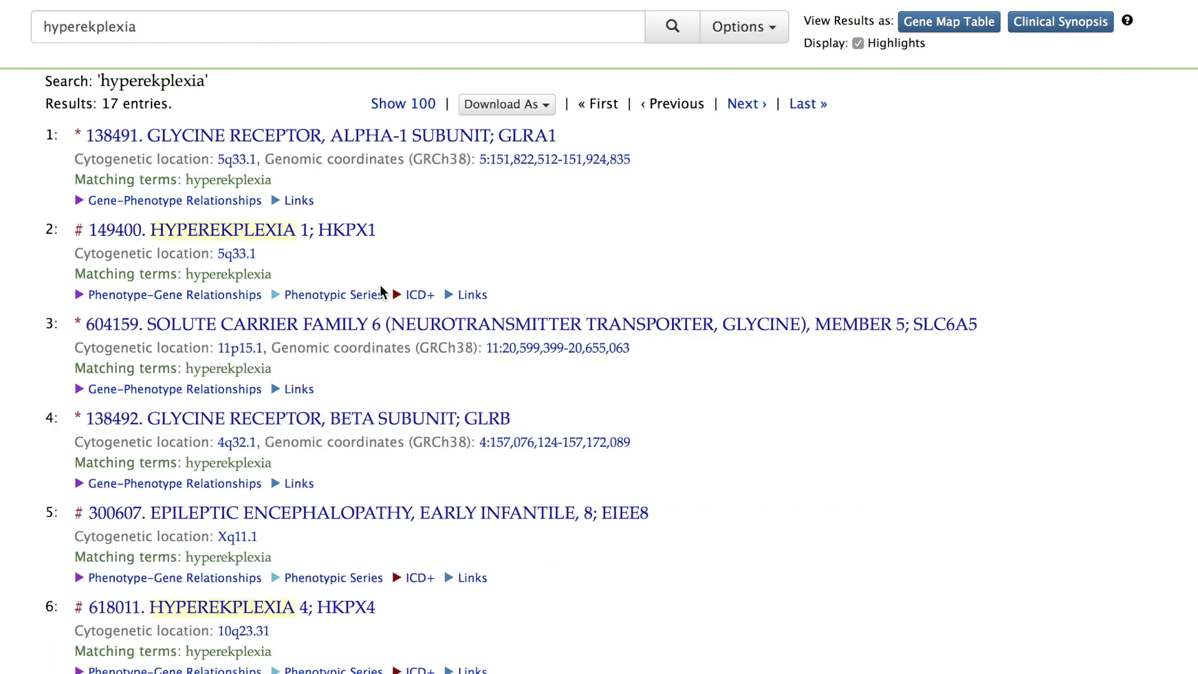
left_click(400, 300)
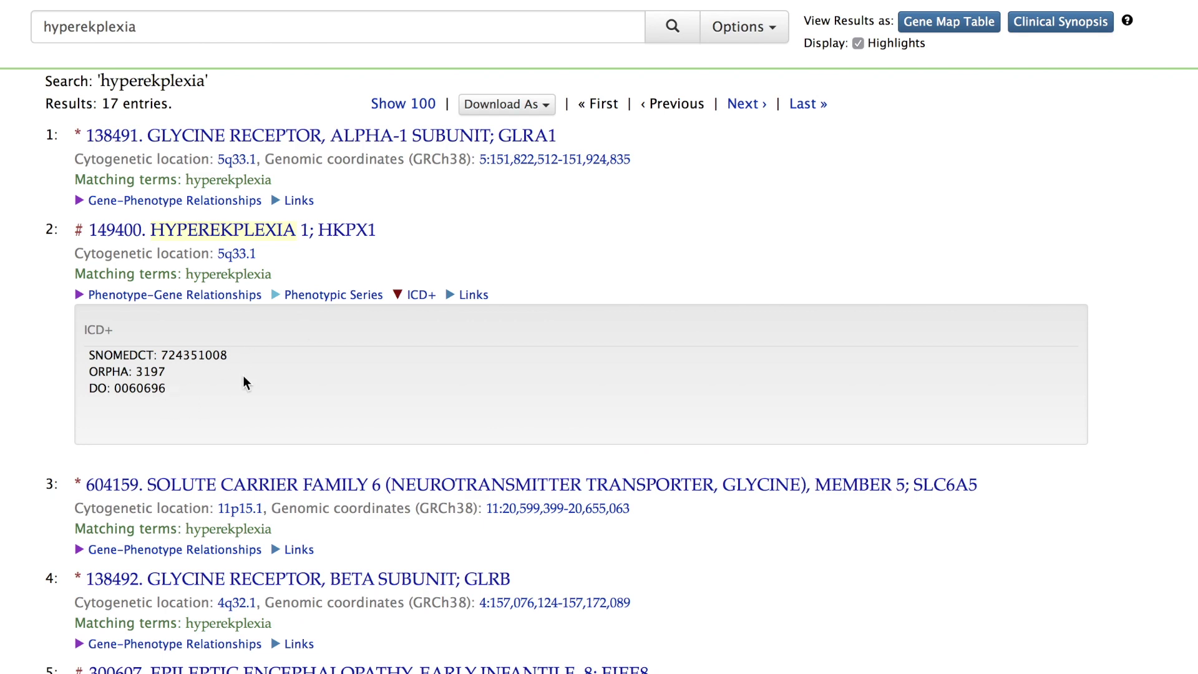
left_click(411, 302)
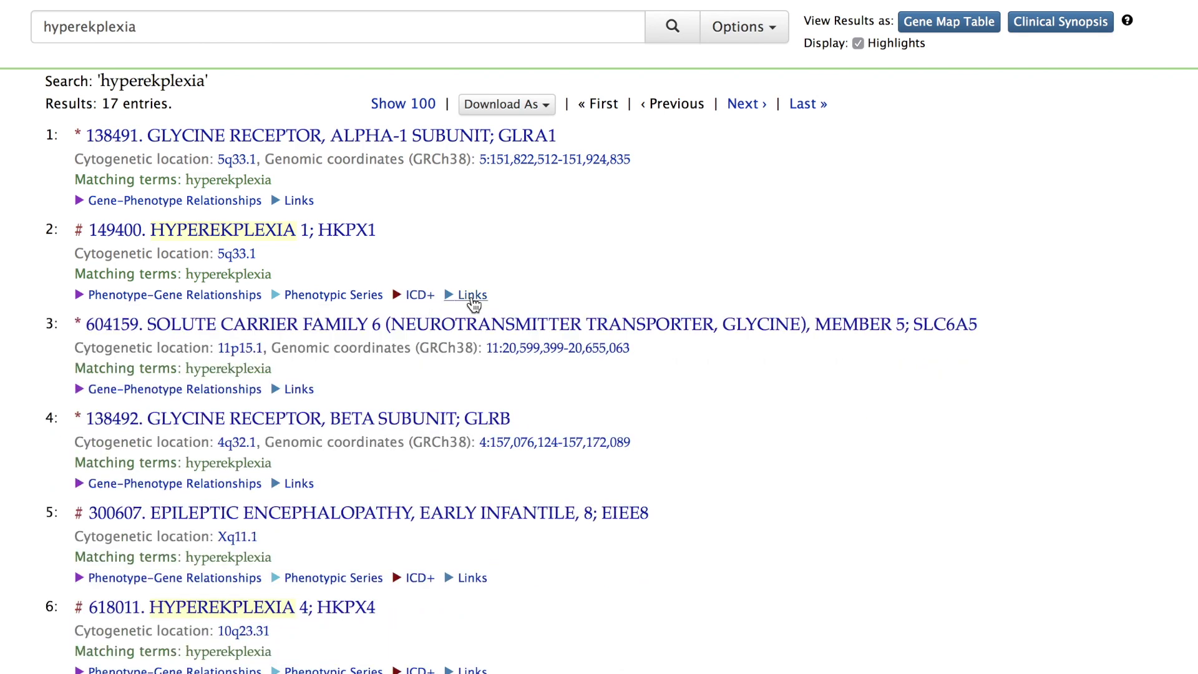
left_click(474, 301)
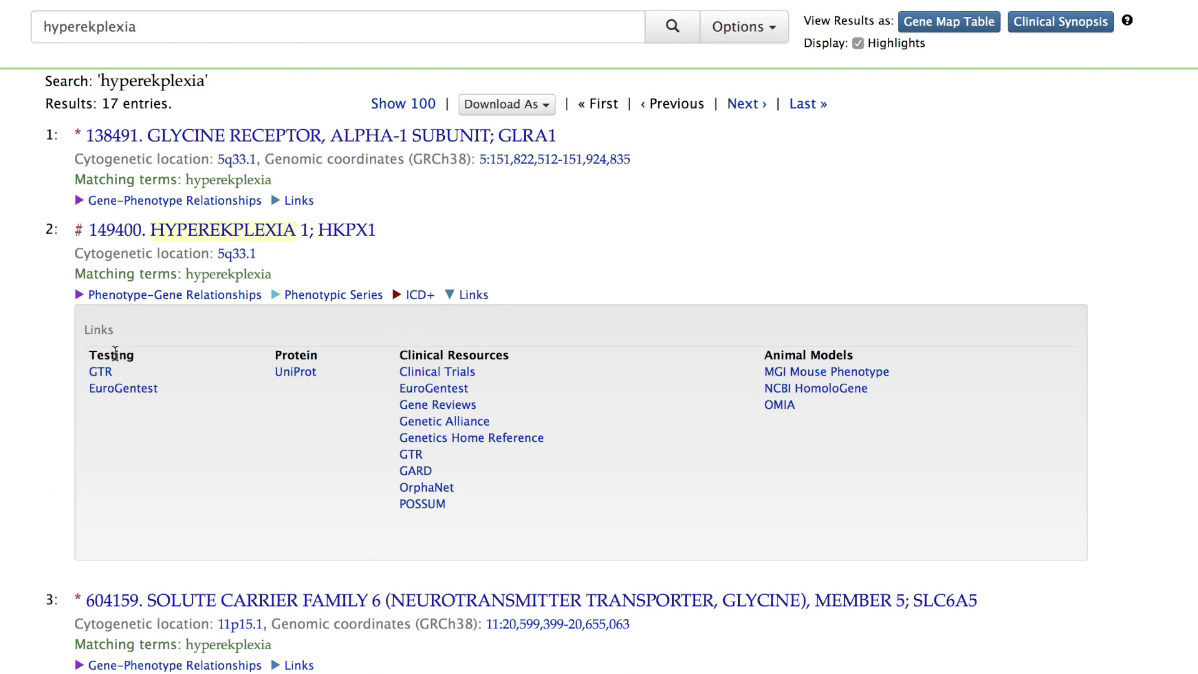
left_click(461, 294)
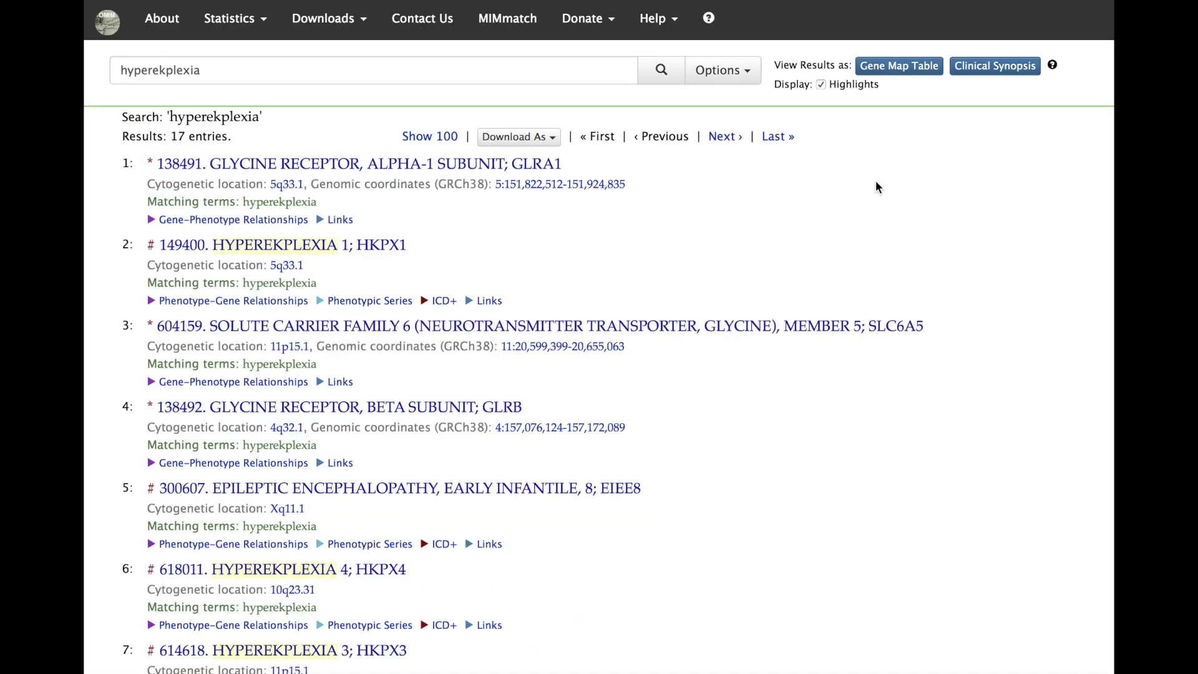
left_click(922, 71)
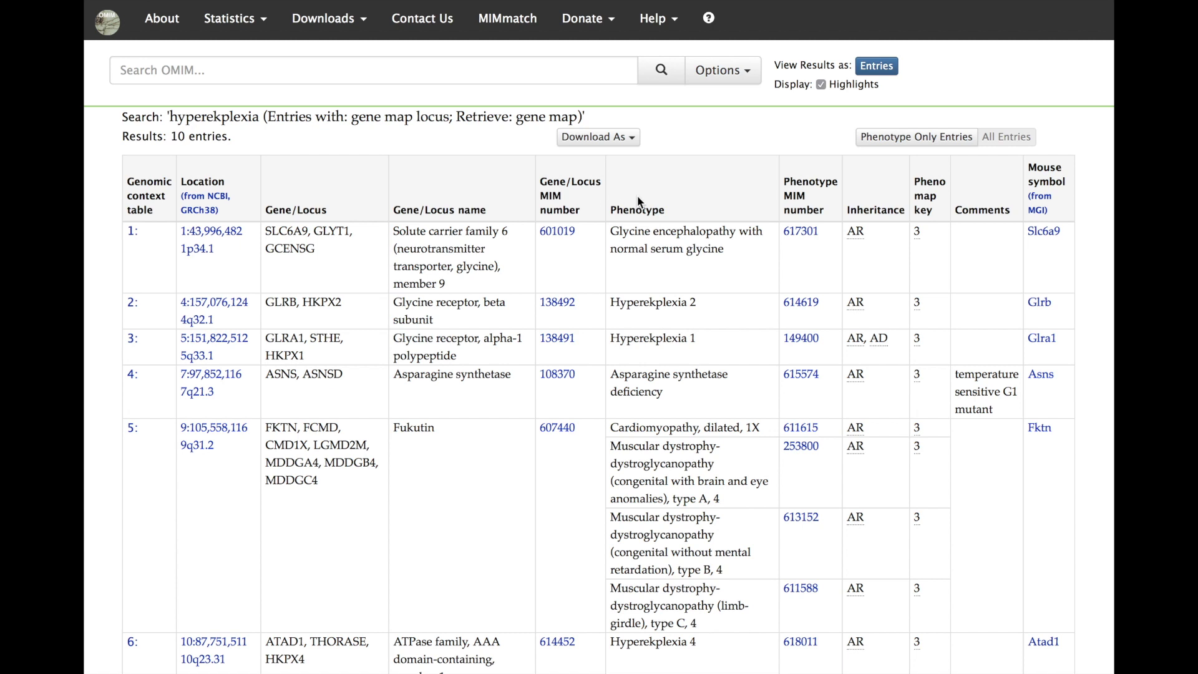
left_click(634, 141)
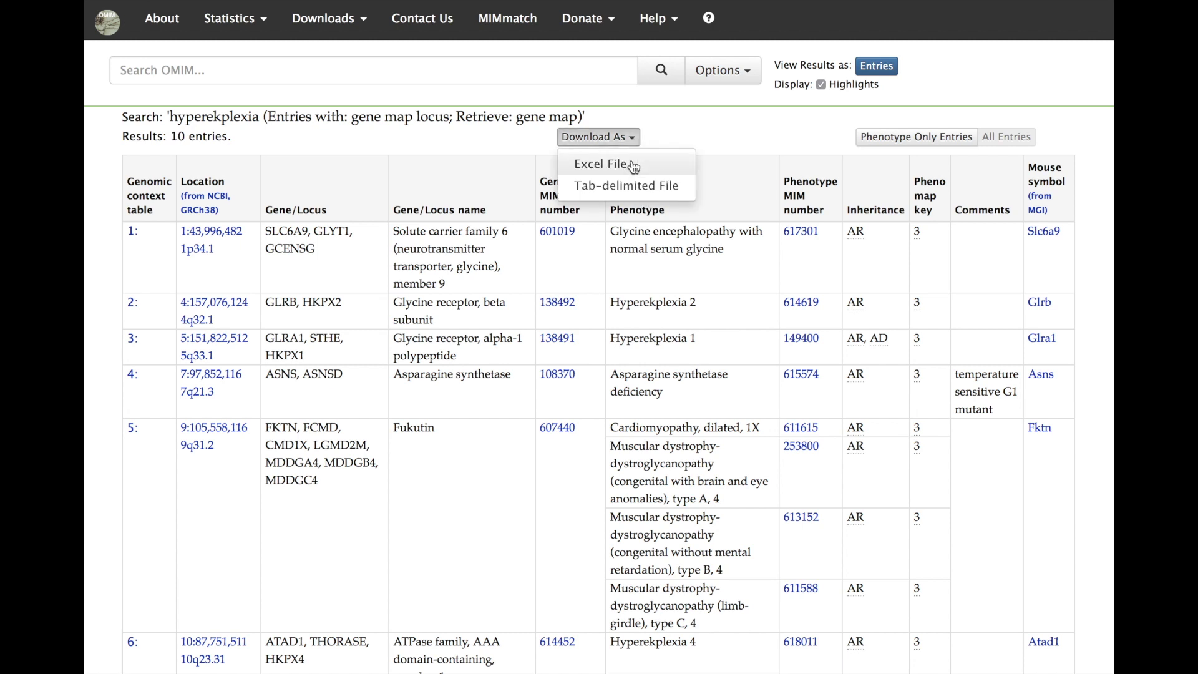
left_click(704, 133)
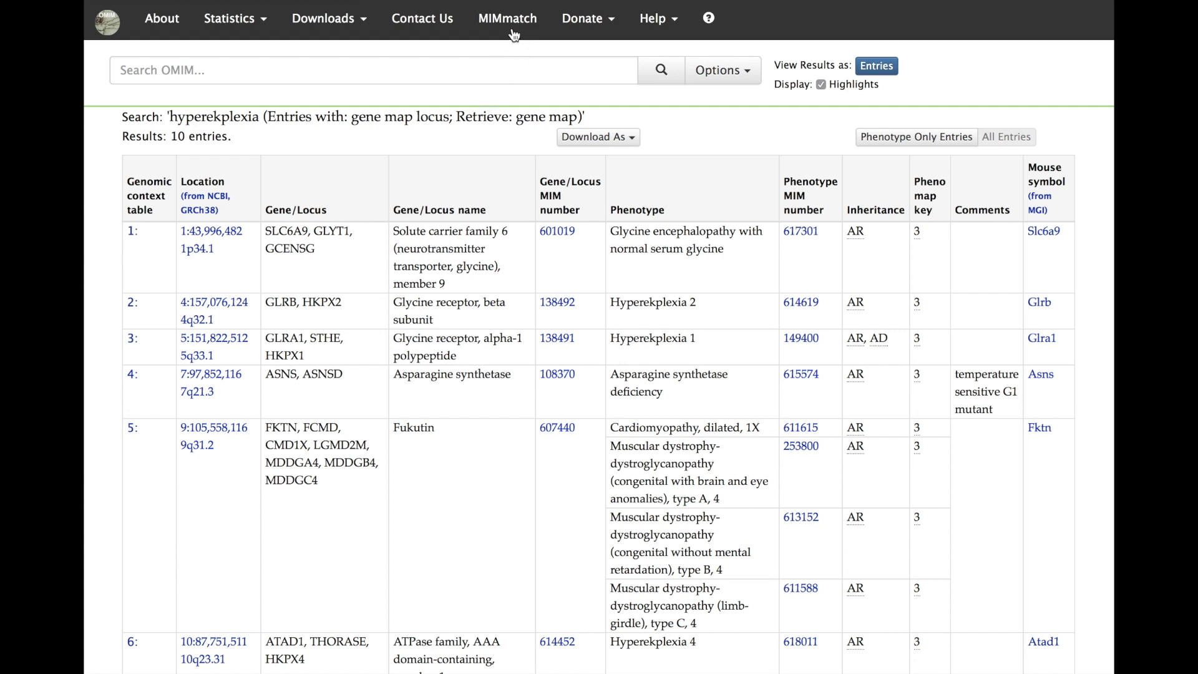
mouse_move(512, 25)
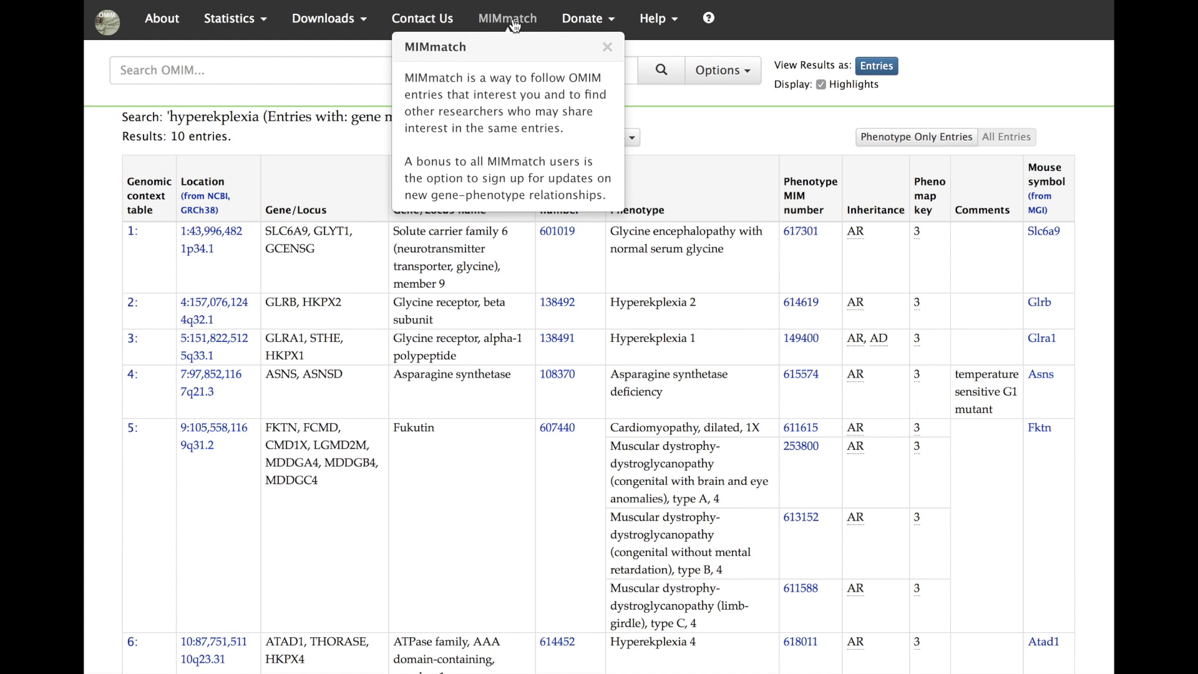
left_click(513, 20)
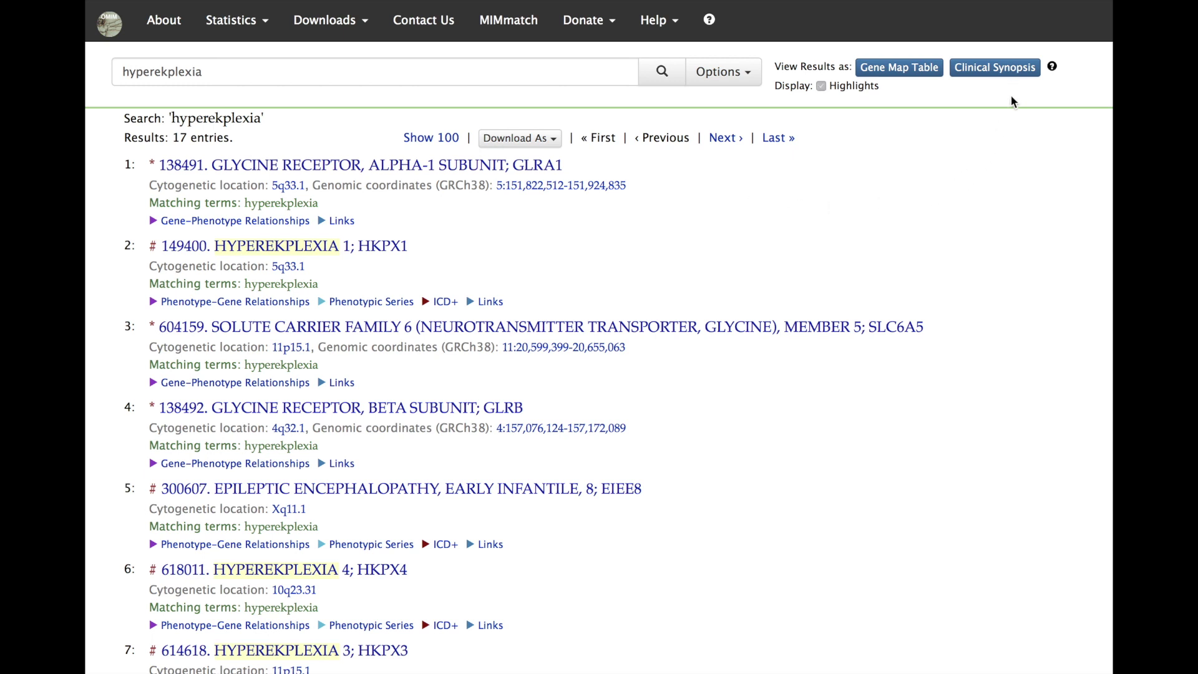
Show results as 11 clinical synopses and preview entry 1's full synopsis inline and on a new page
left_click(1012, 71)
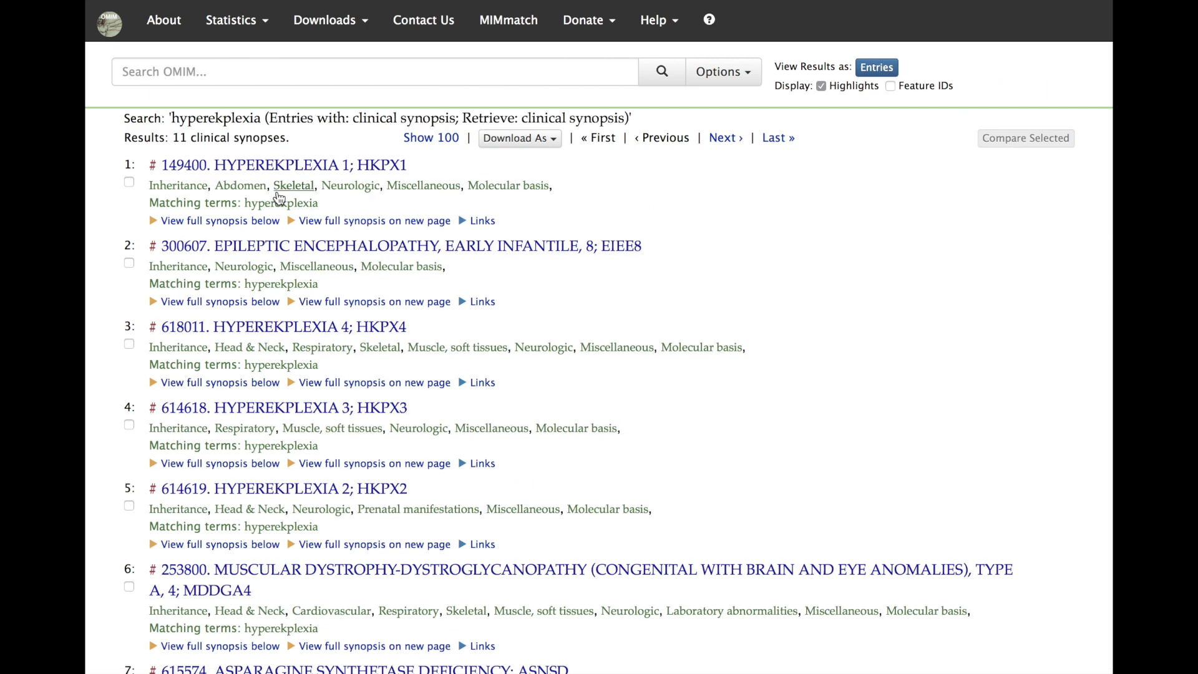
mouse_move(227, 196)
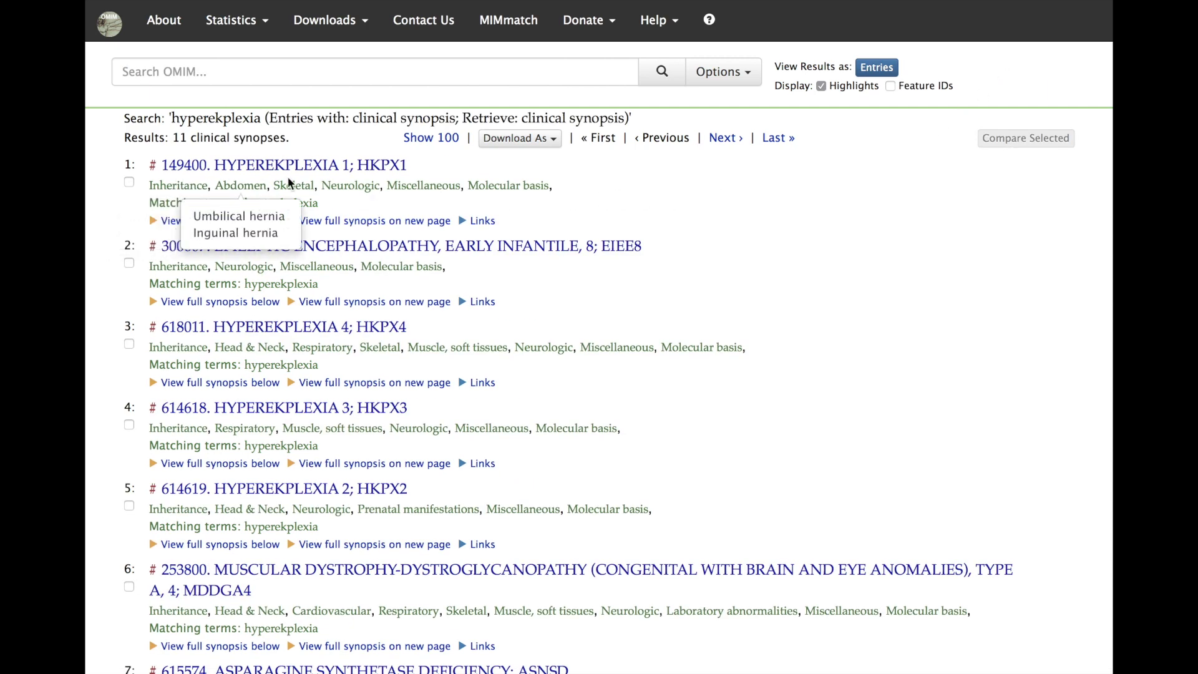
mouse_move(351, 190)
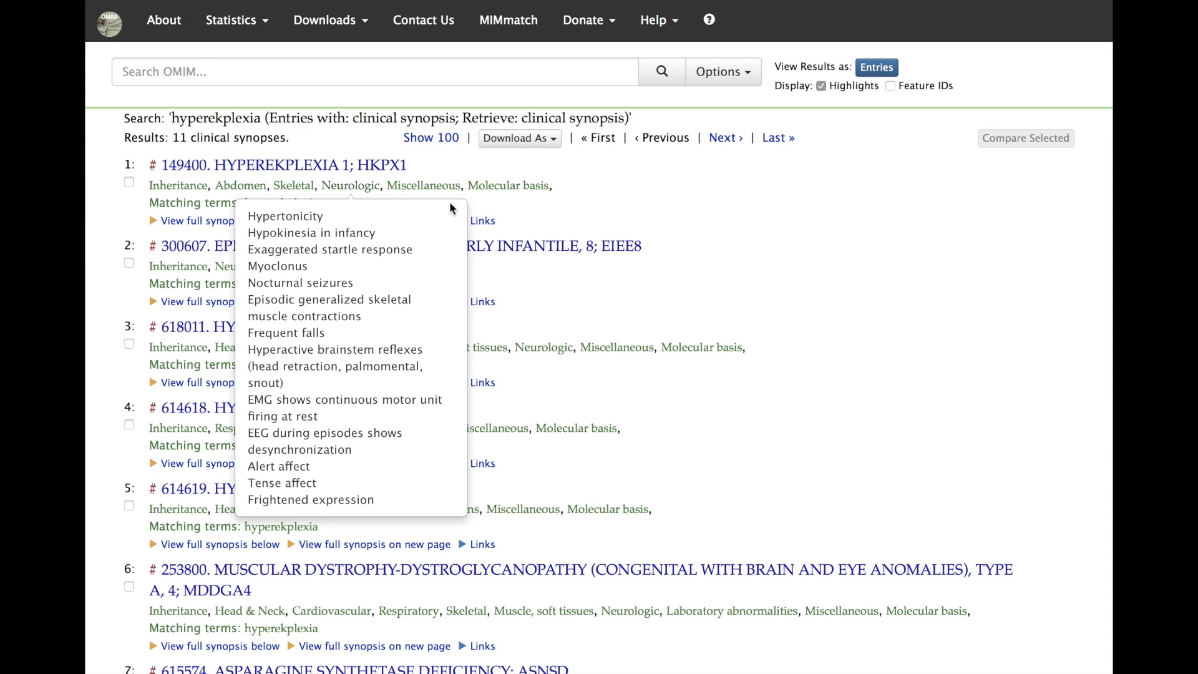
mouse_move(423, 187)
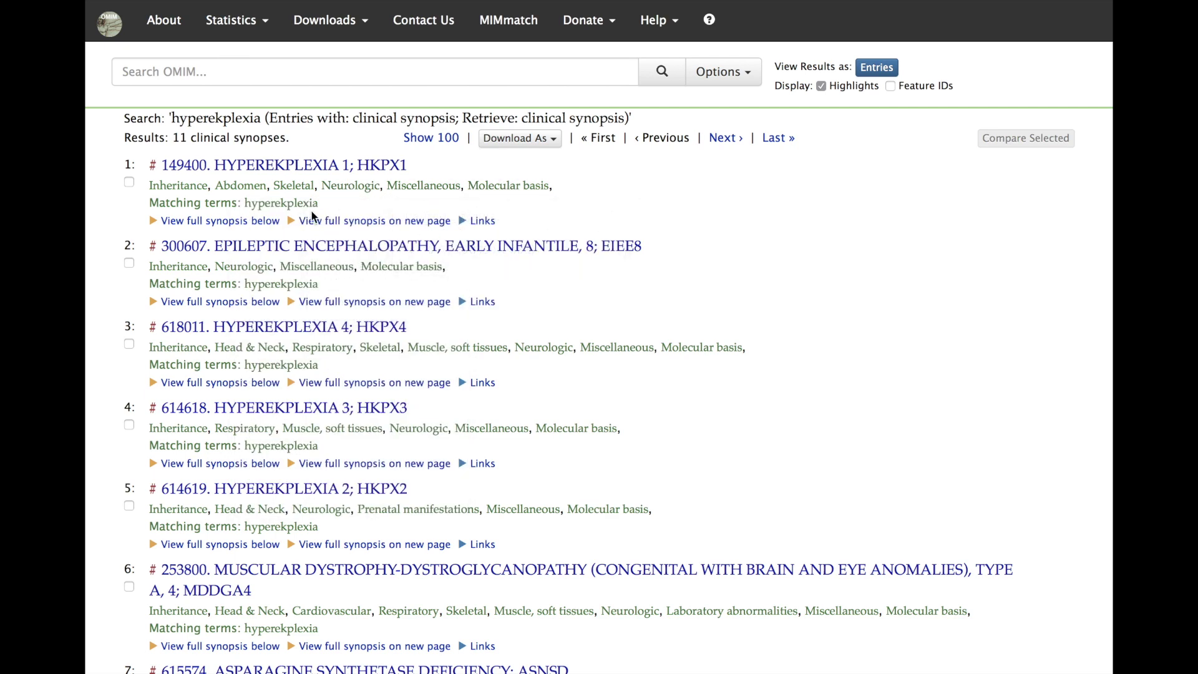
left_click(154, 221)
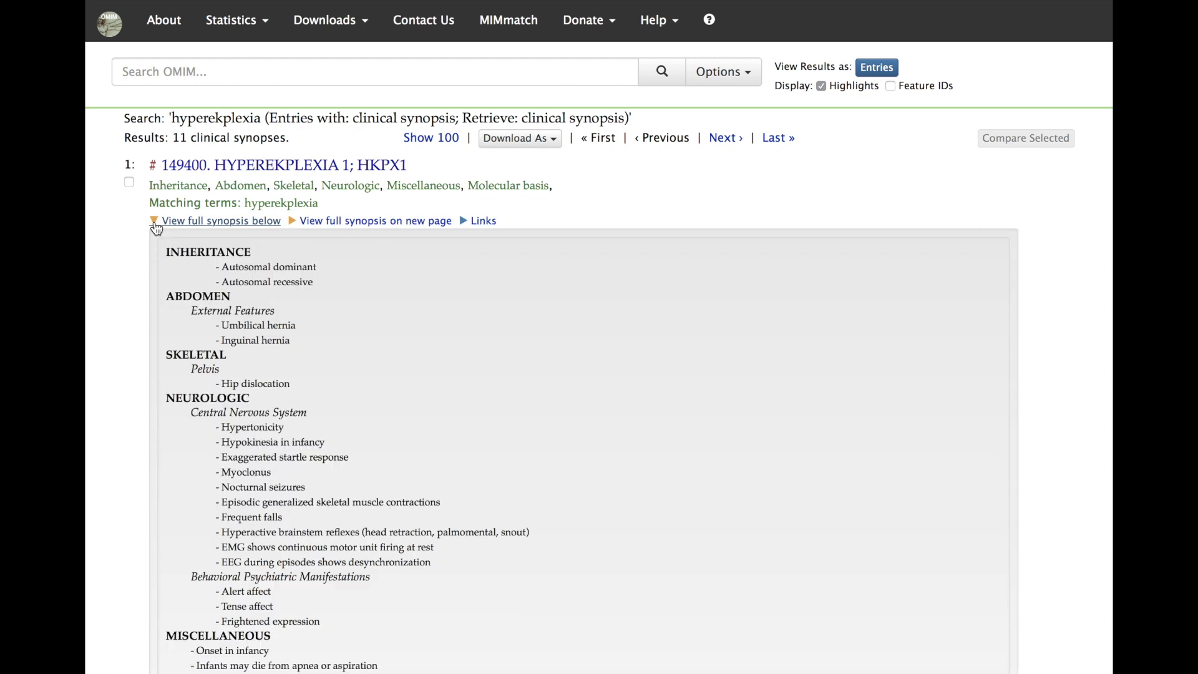
left_click(156, 225)
left_click(302, 222)
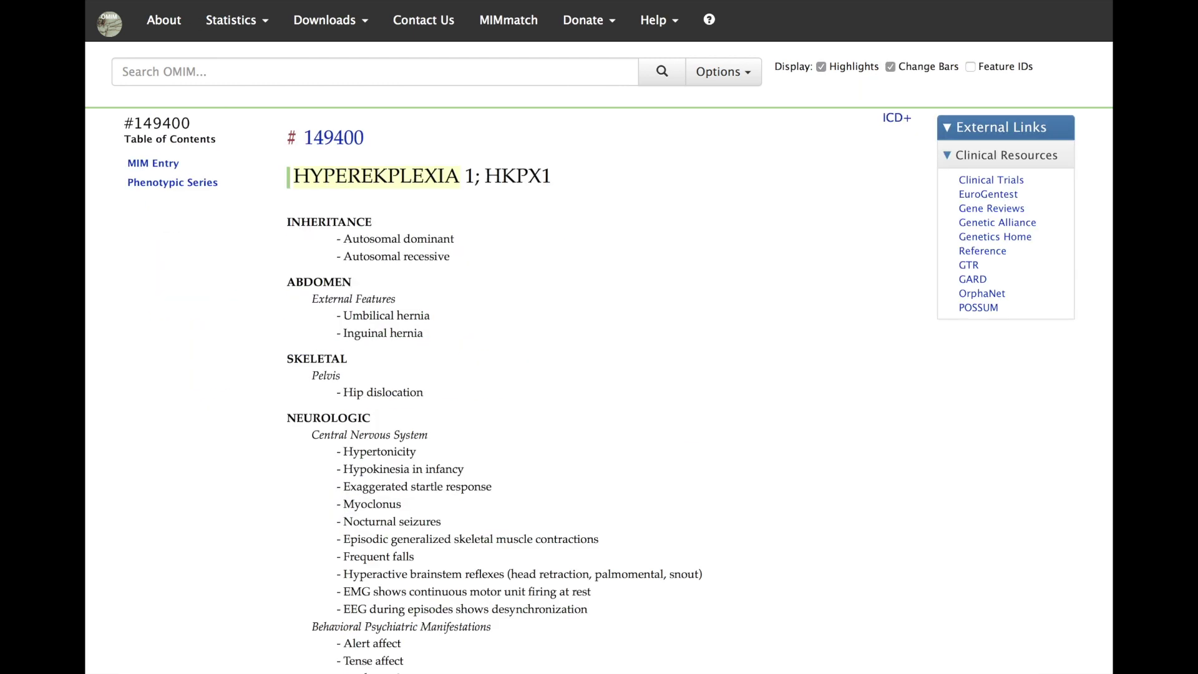
key("super+w")
Toggle entry 1's external links, then tick entries 1 and 2 for comparison
left_click(465, 222)
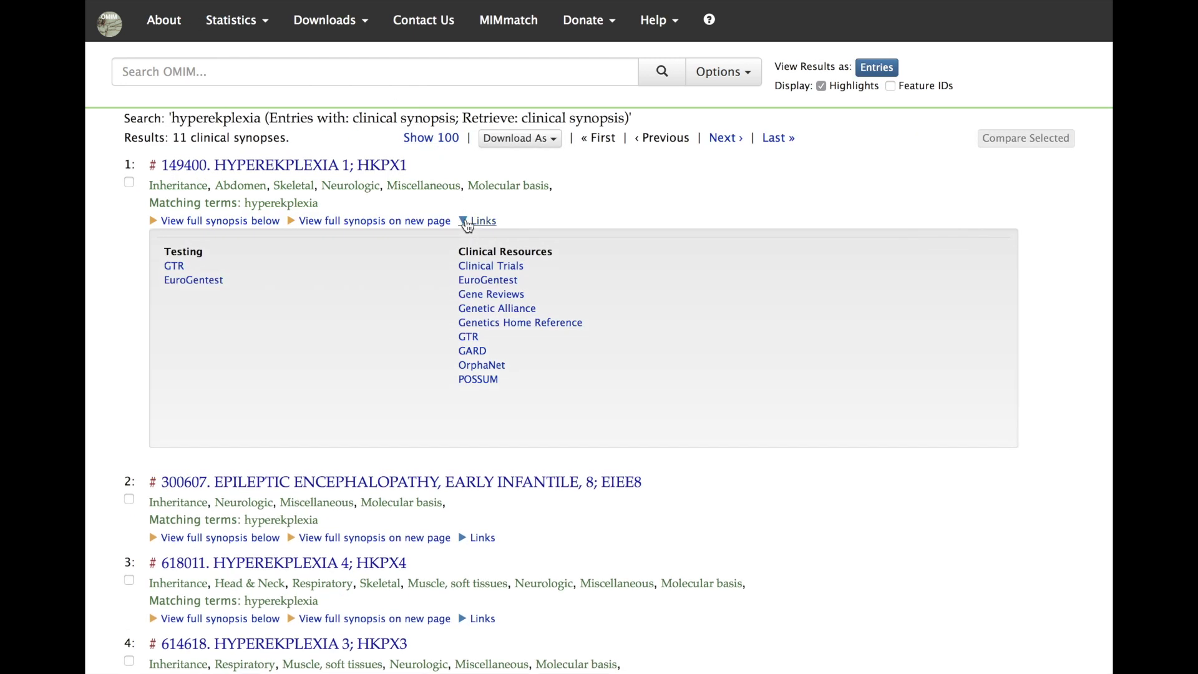
left_click(465, 221)
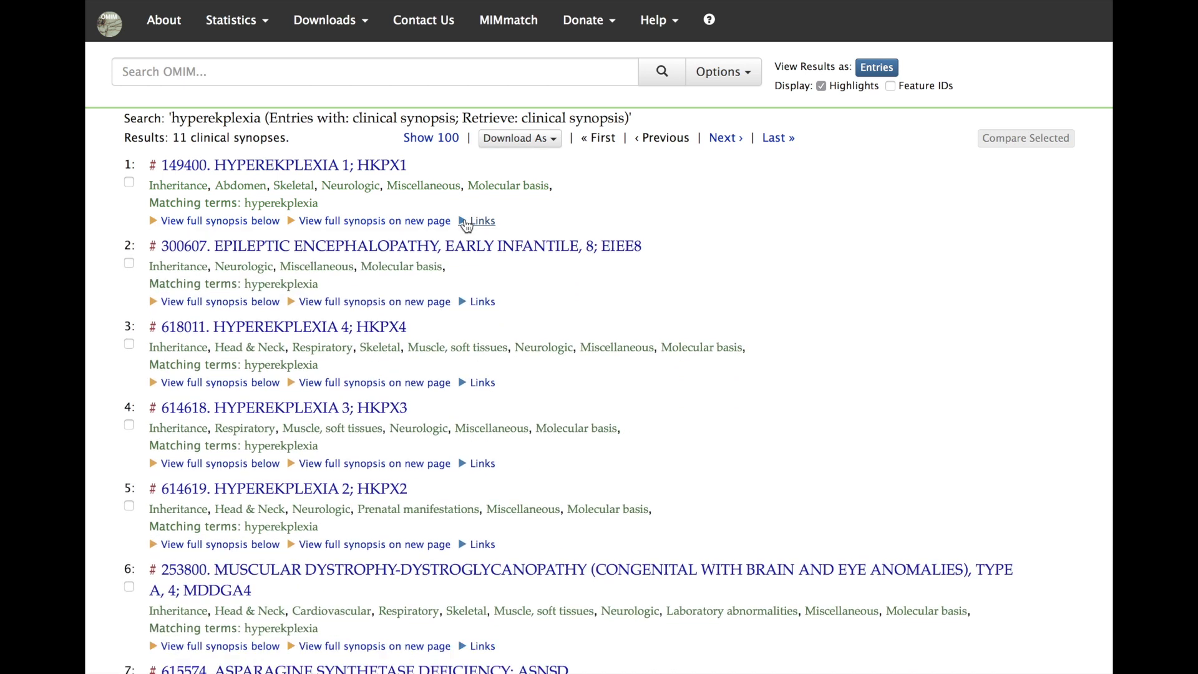
left_click(129, 182)
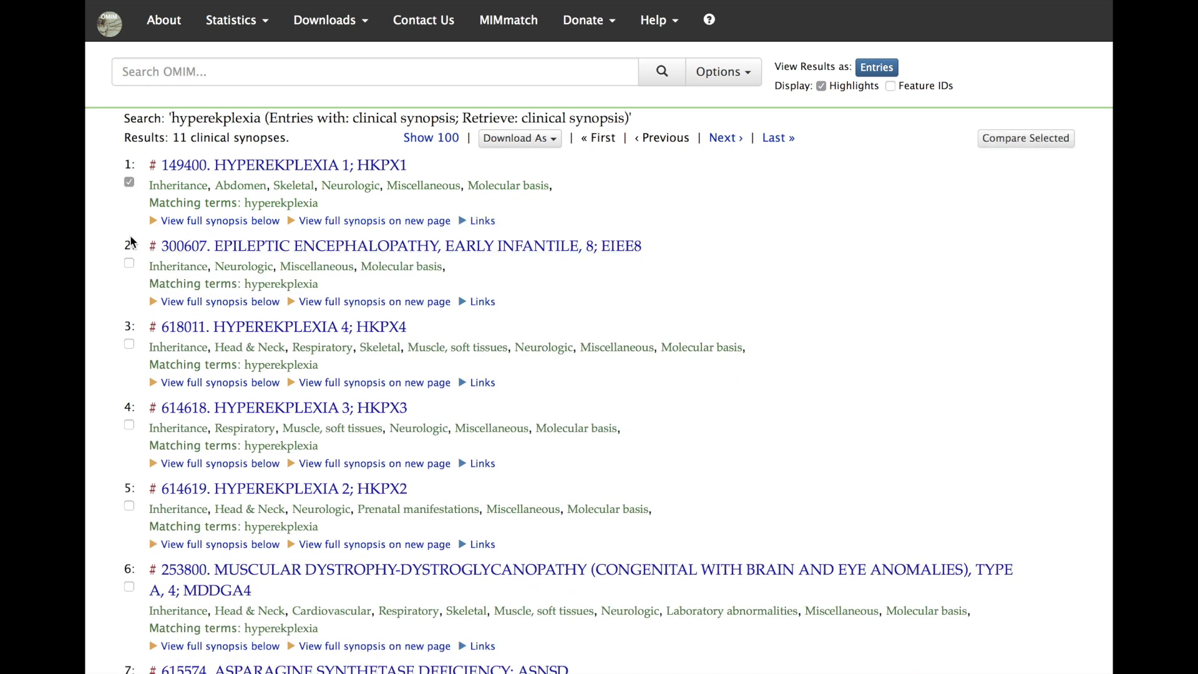
left_click(129, 262)
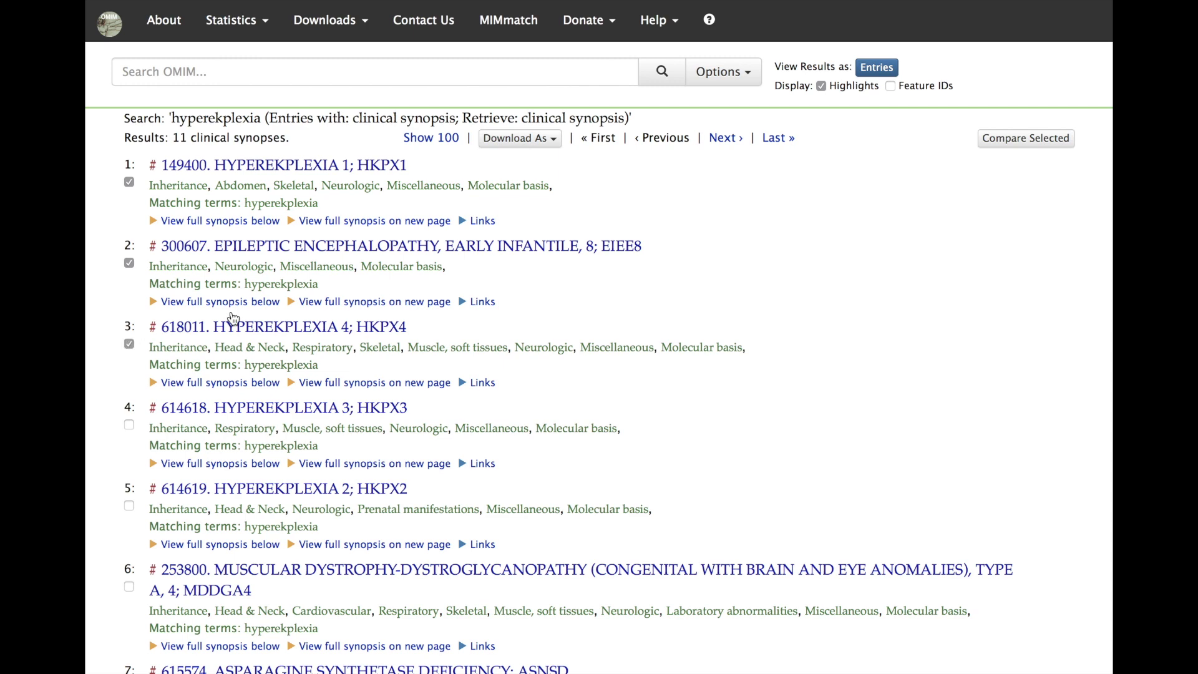